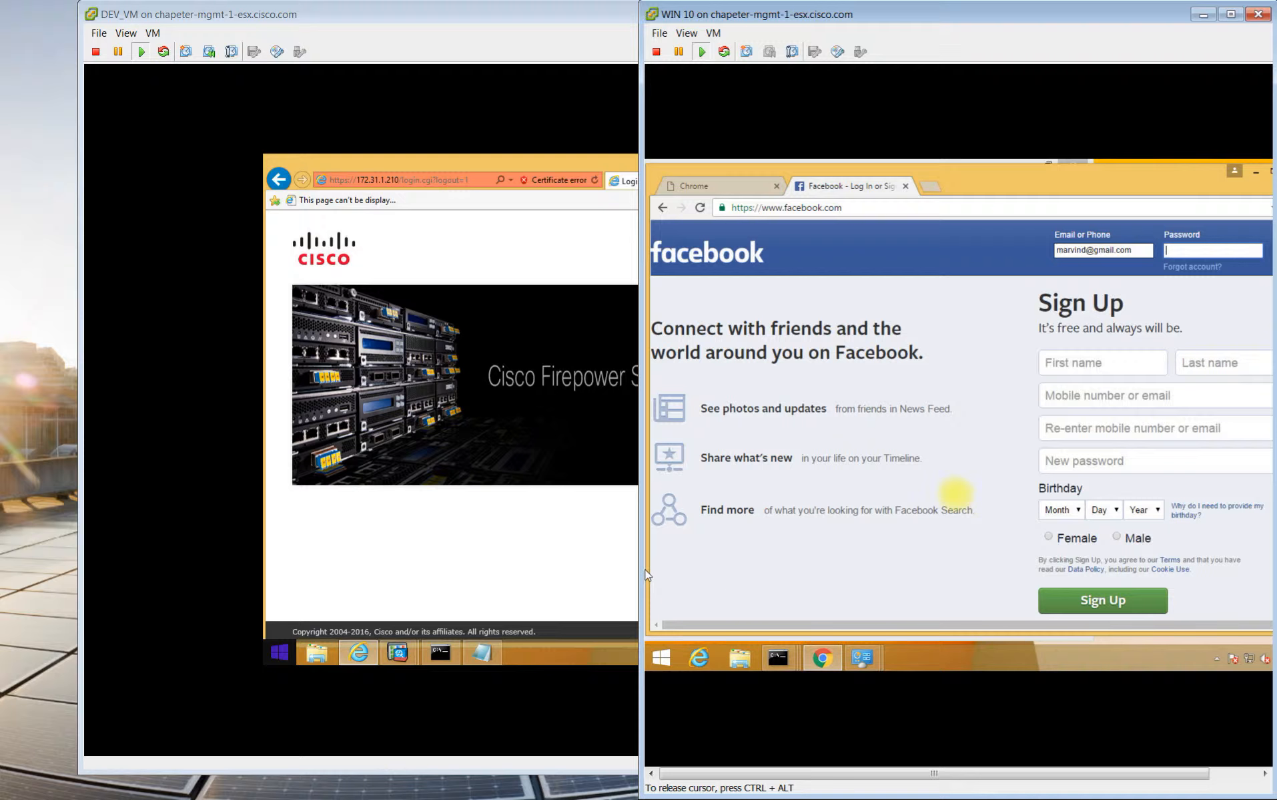
Log in to the Firepower Management Center on DEV_VM as admin with the saved password.
{"action": "left_click", "coordinate": [631, 504]}
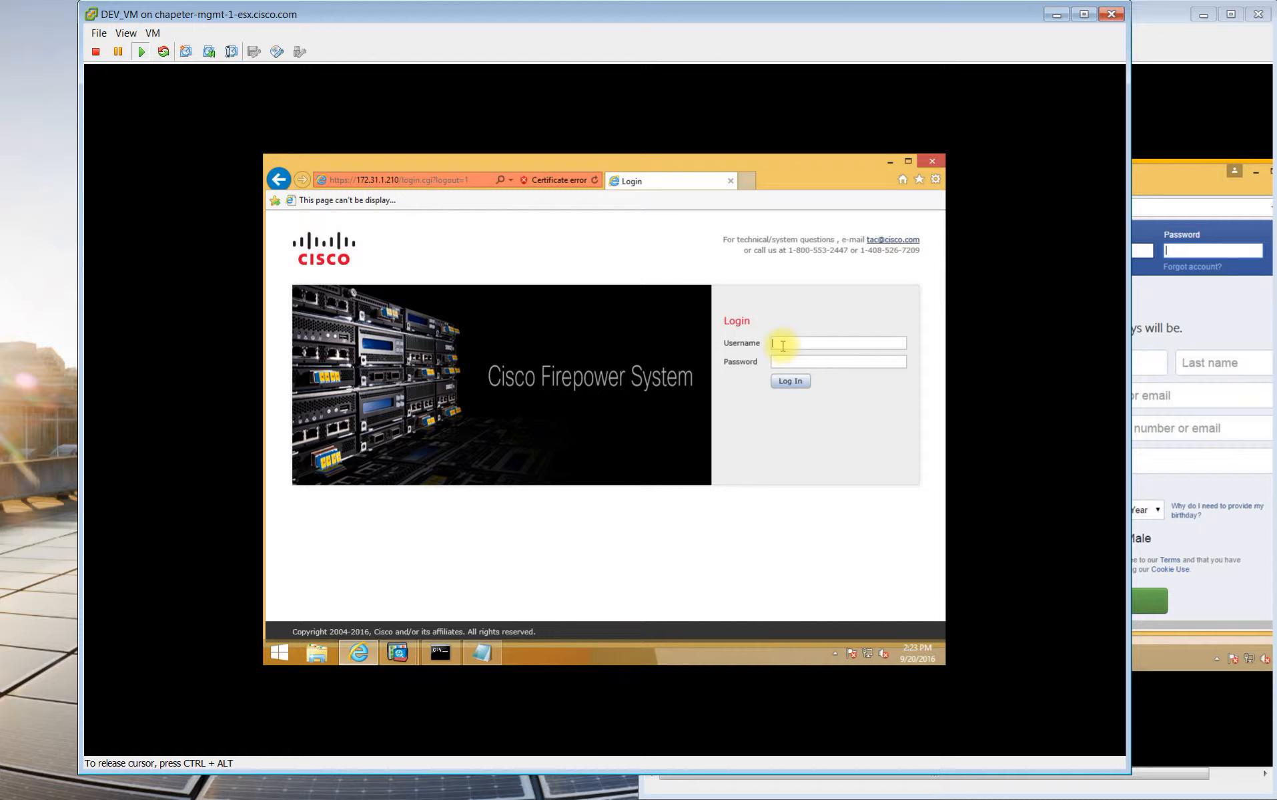
{"action": "left_click", "coordinate": [783, 344]}
{"action": "type", "text": "admin"}
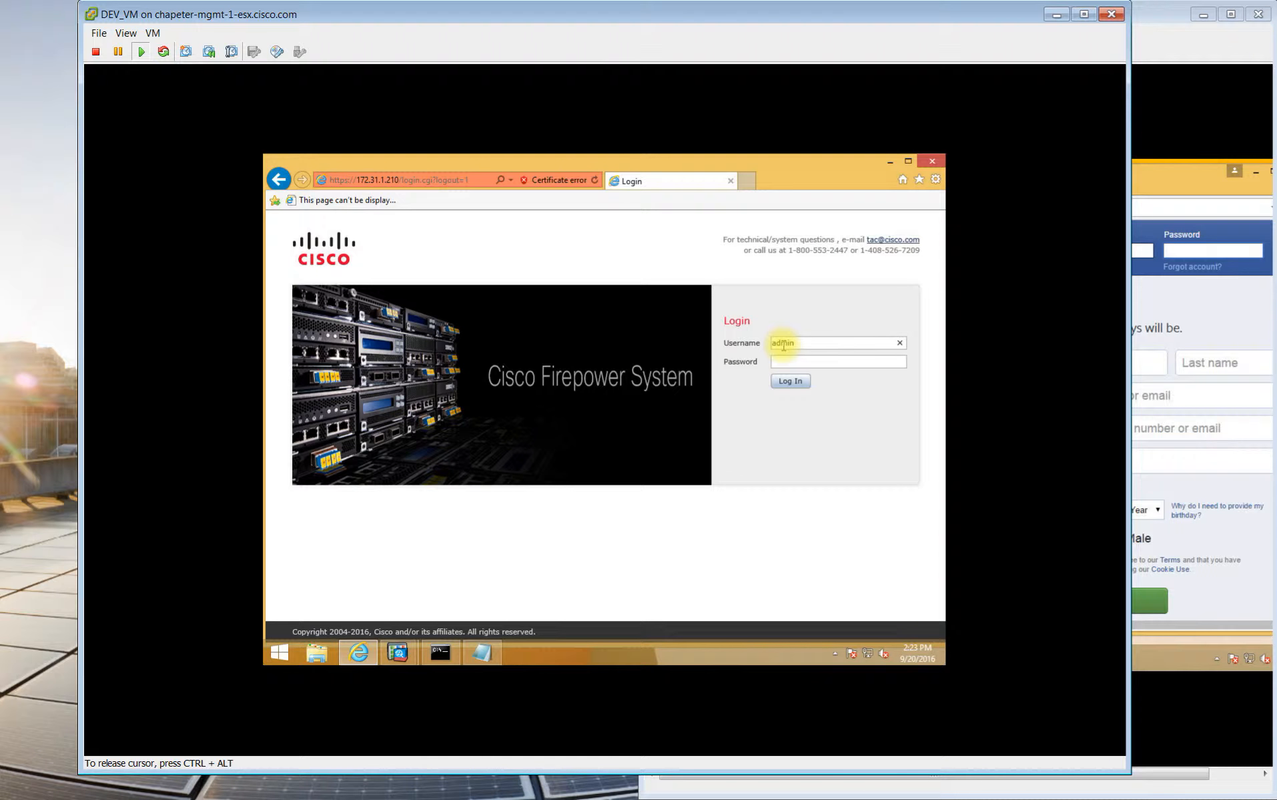
{"action": "left_click", "coordinate": [839, 363]}
{"action": "left_click", "coordinate": [805, 382]}
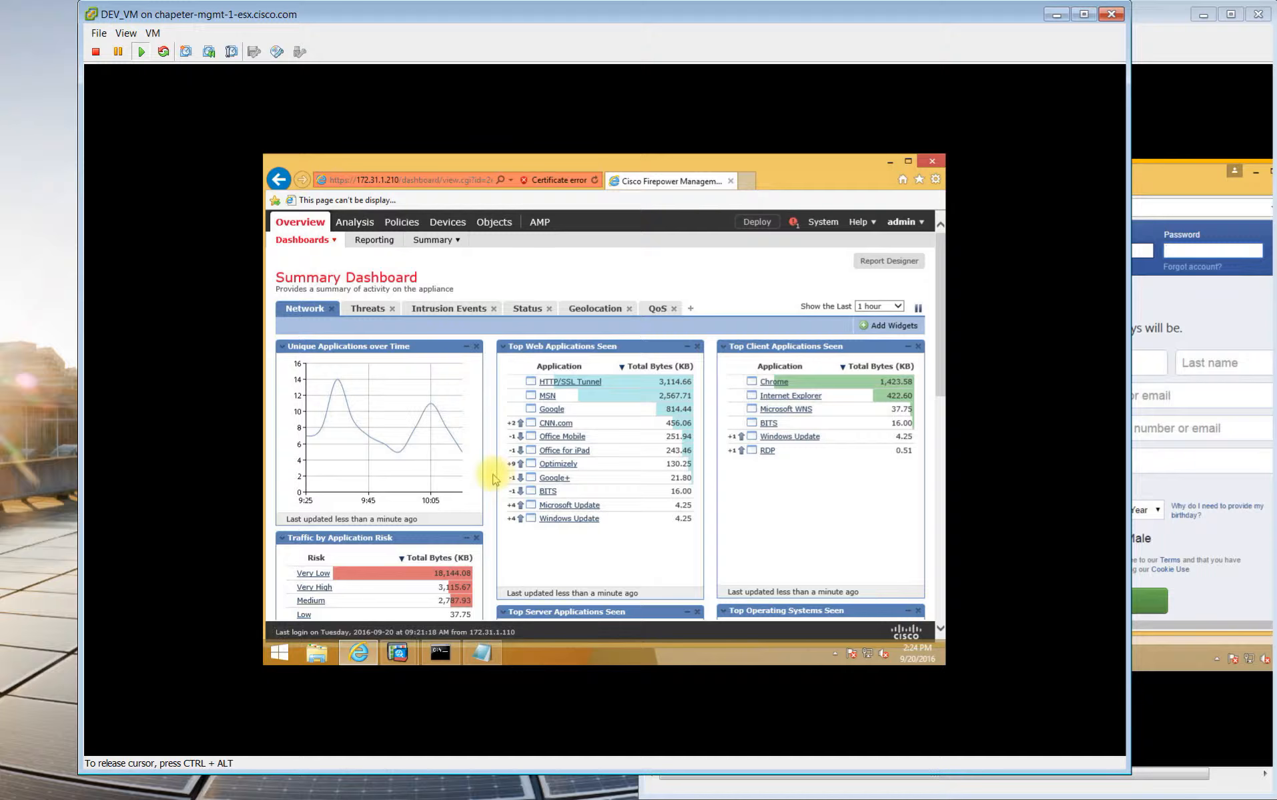
{"action": "scroll", "coordinate": [594, 580], "scroll_direction": "down", "scroll_amount": 2}
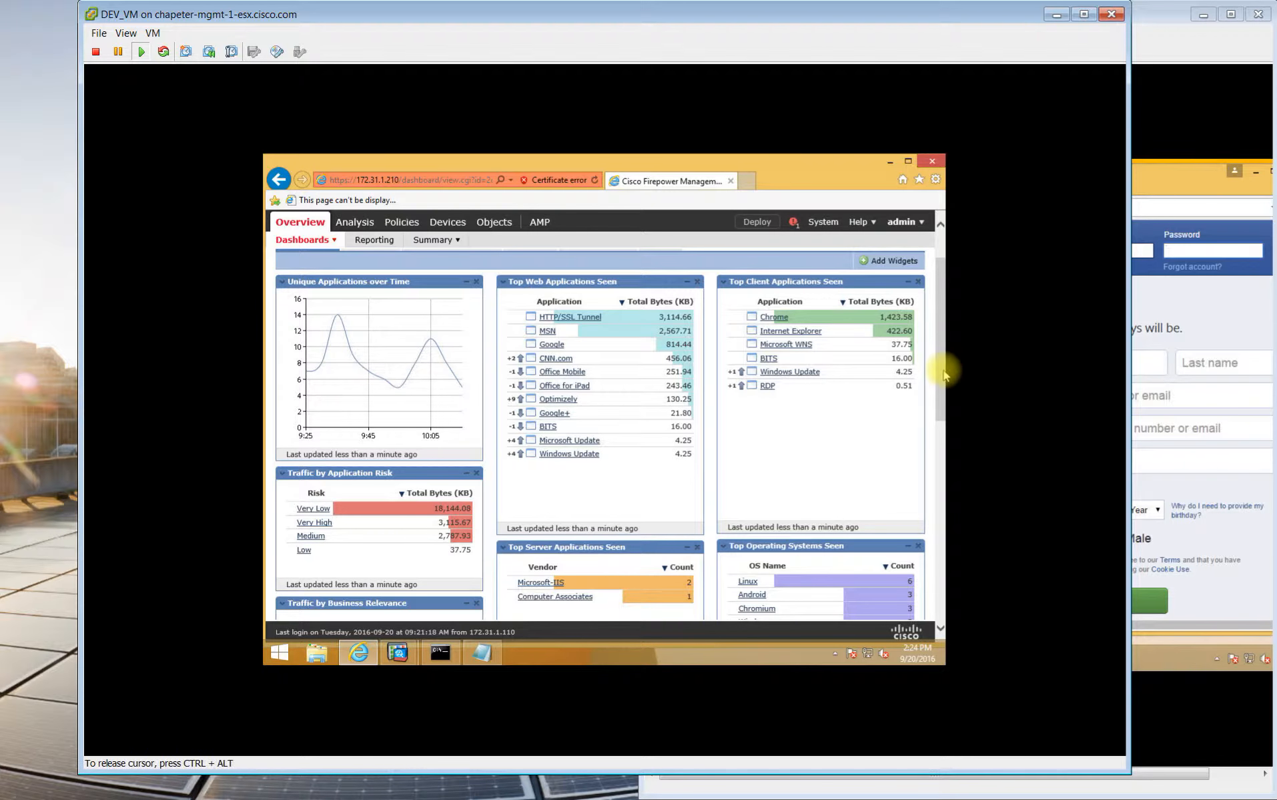
{"action": "scroll", "coordinate": [942, 404], "scroll_direction": "down", "scroll_amount": 2}
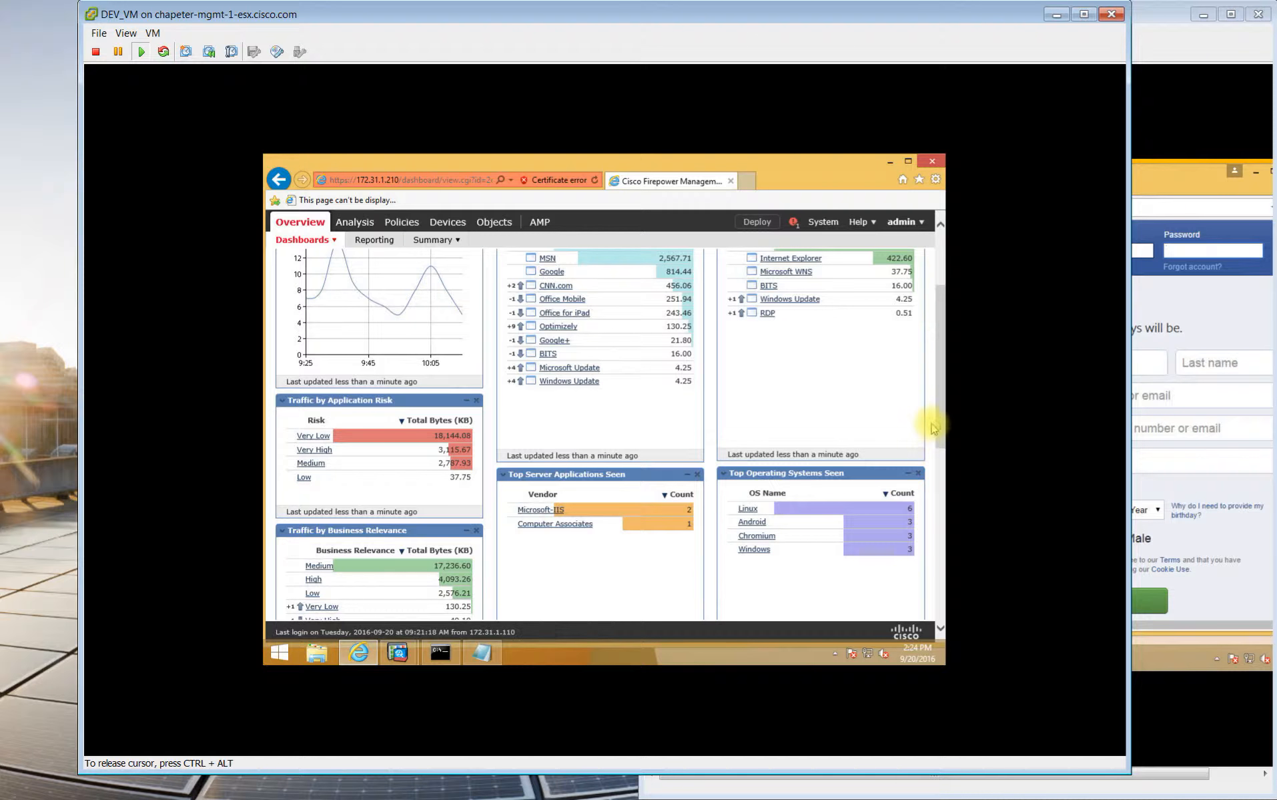
{"action": "left_click_drag", "start_coordinate": [941, 419], "coordinate": [943, 347]}
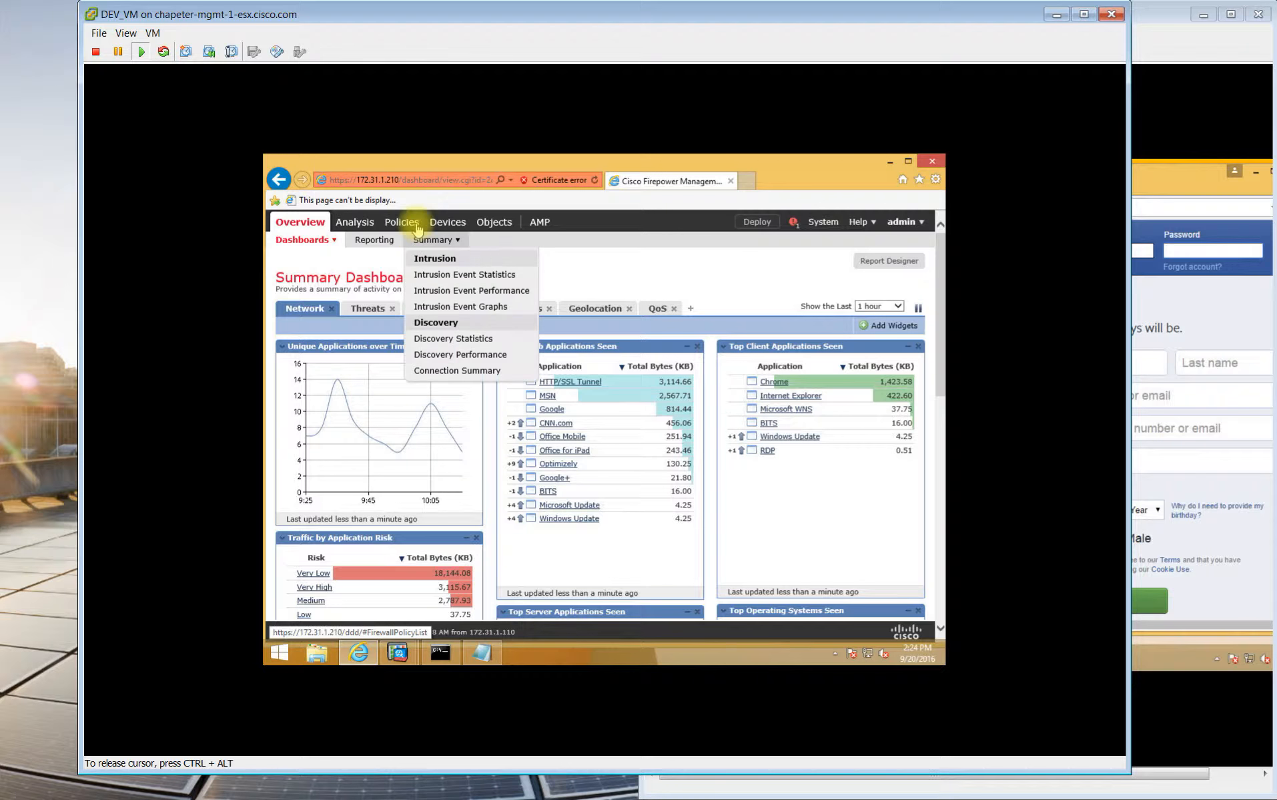
Open the Access Control policy list from the Policies menu.
{"action": "mouse_move", "coordinate": [415, 228]}
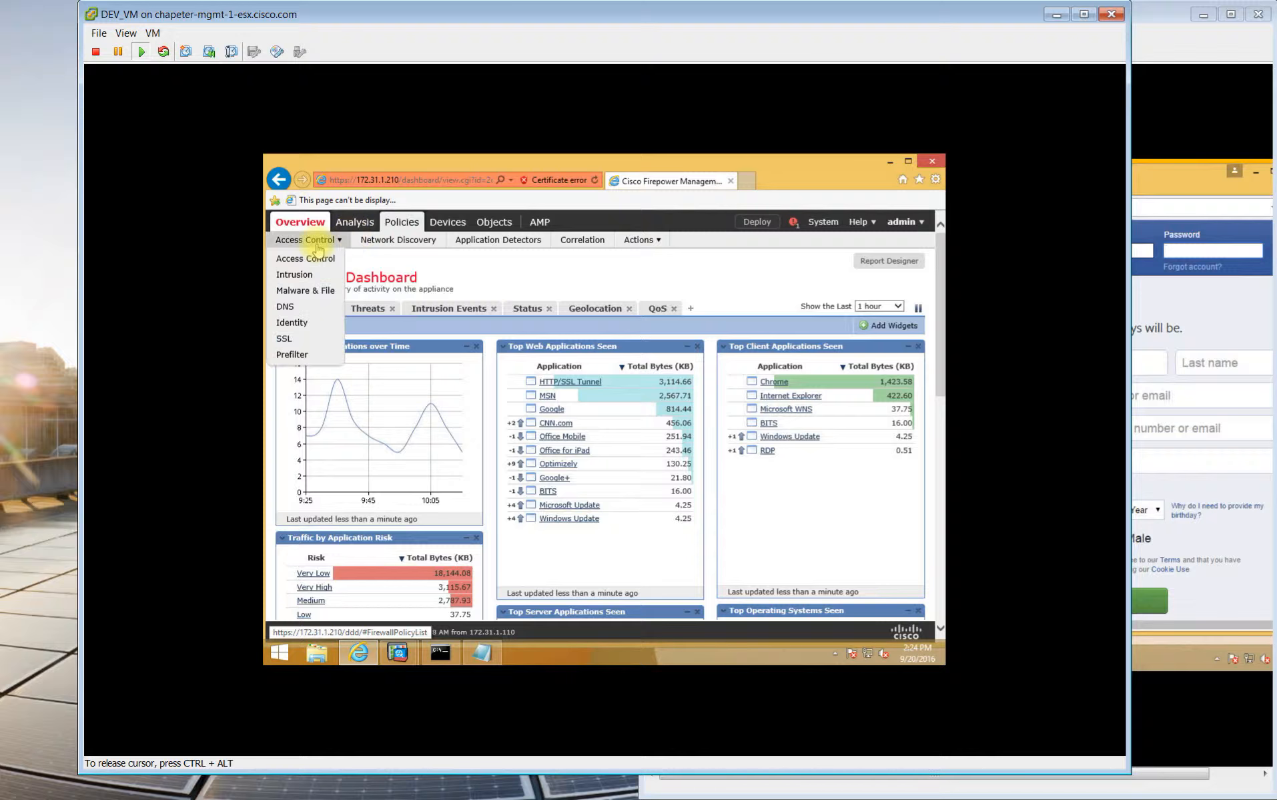
{"action": "left_click", "coordinate": [316, 259]}
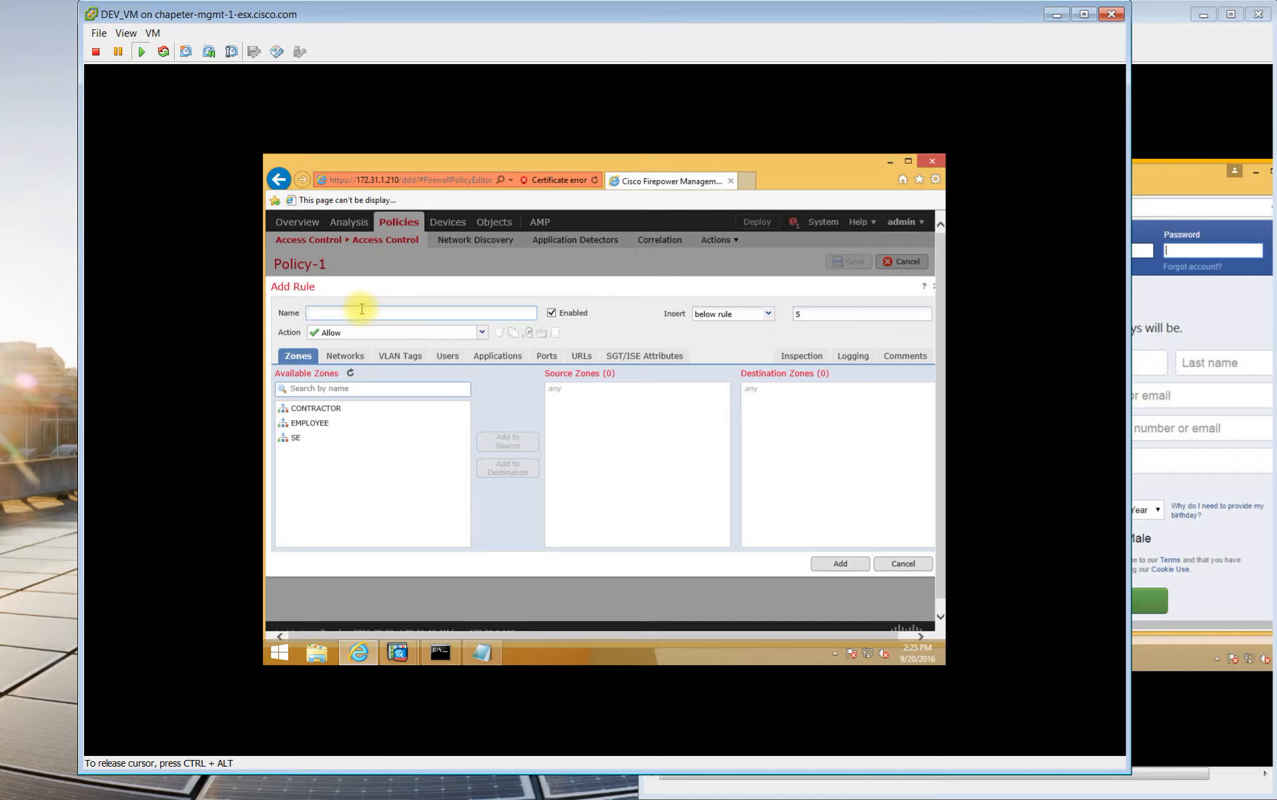
Name the rule Block_facebook and add CONTRACTOR as its source zone.
{"action": "type", "text": "ock"}
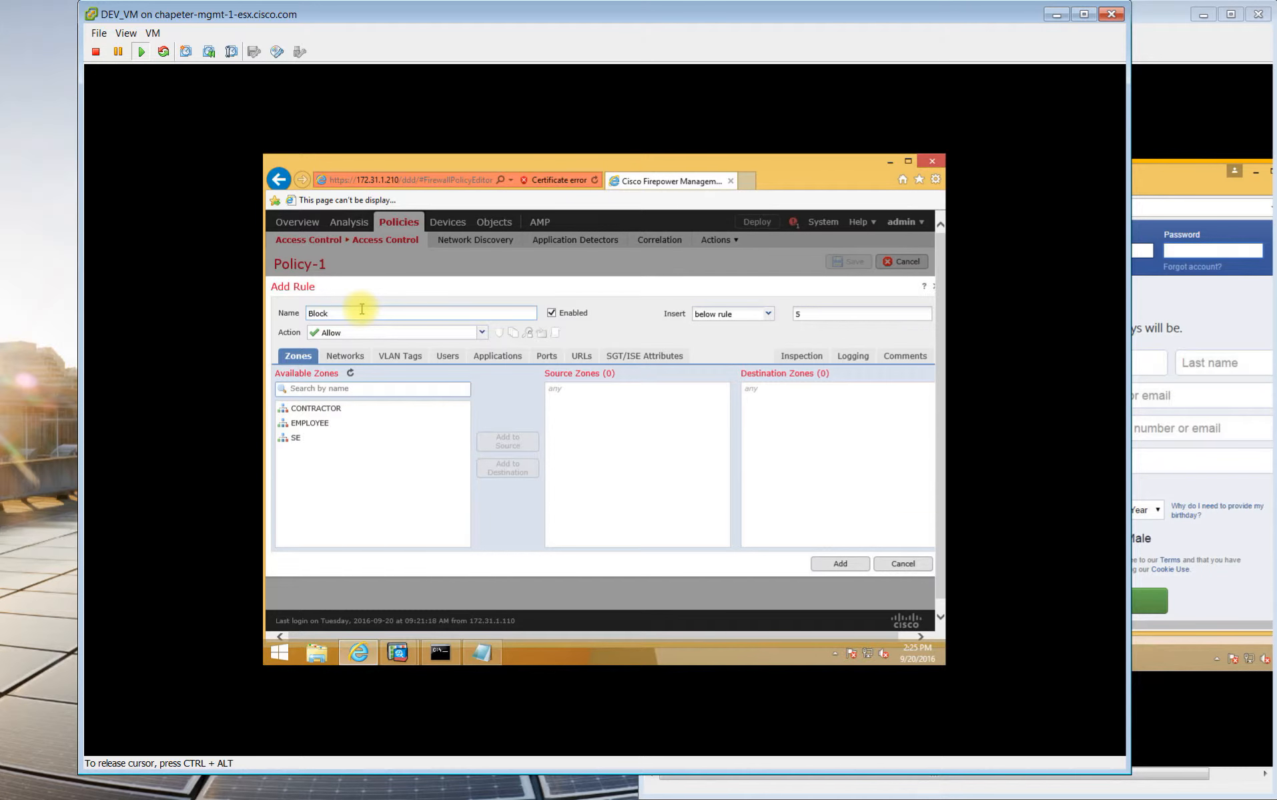
{"action": "type", "text": "_facebook"}
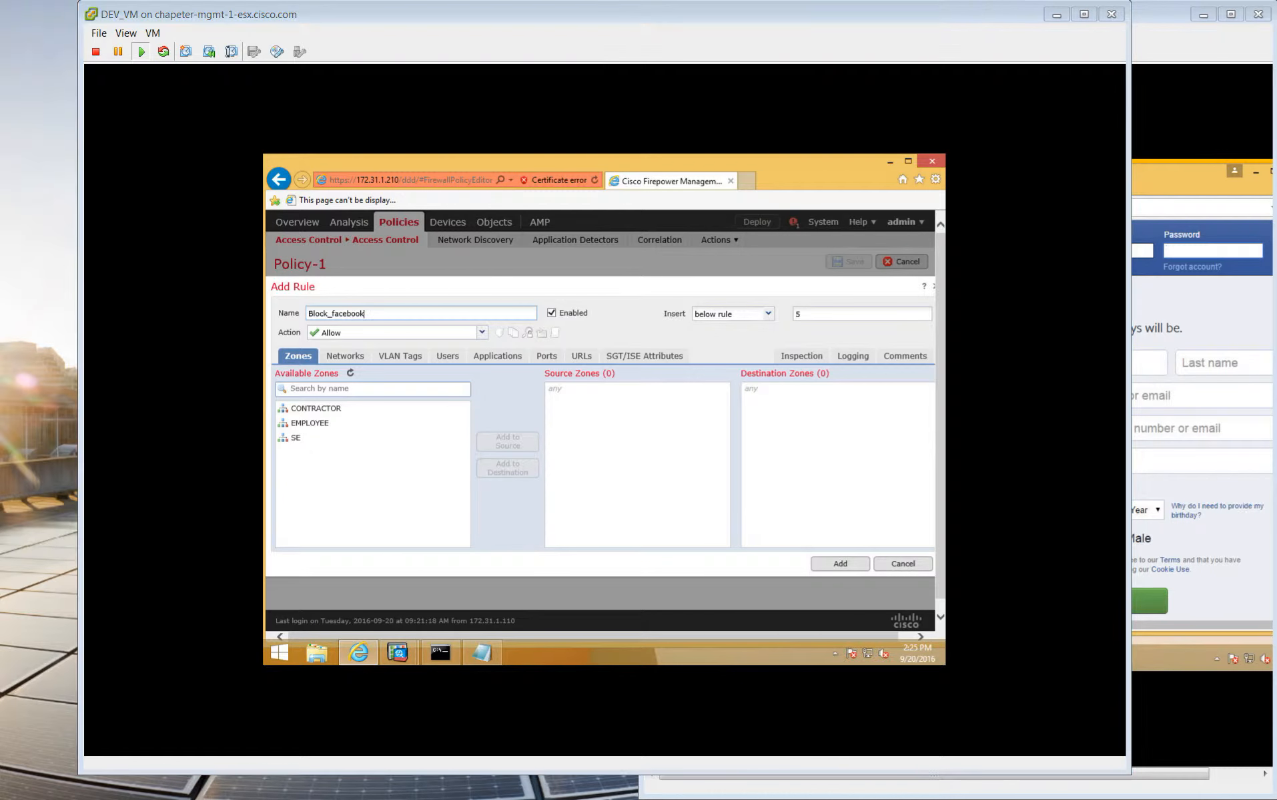
{"action": "left_click", "coordinate": [305, 410]}
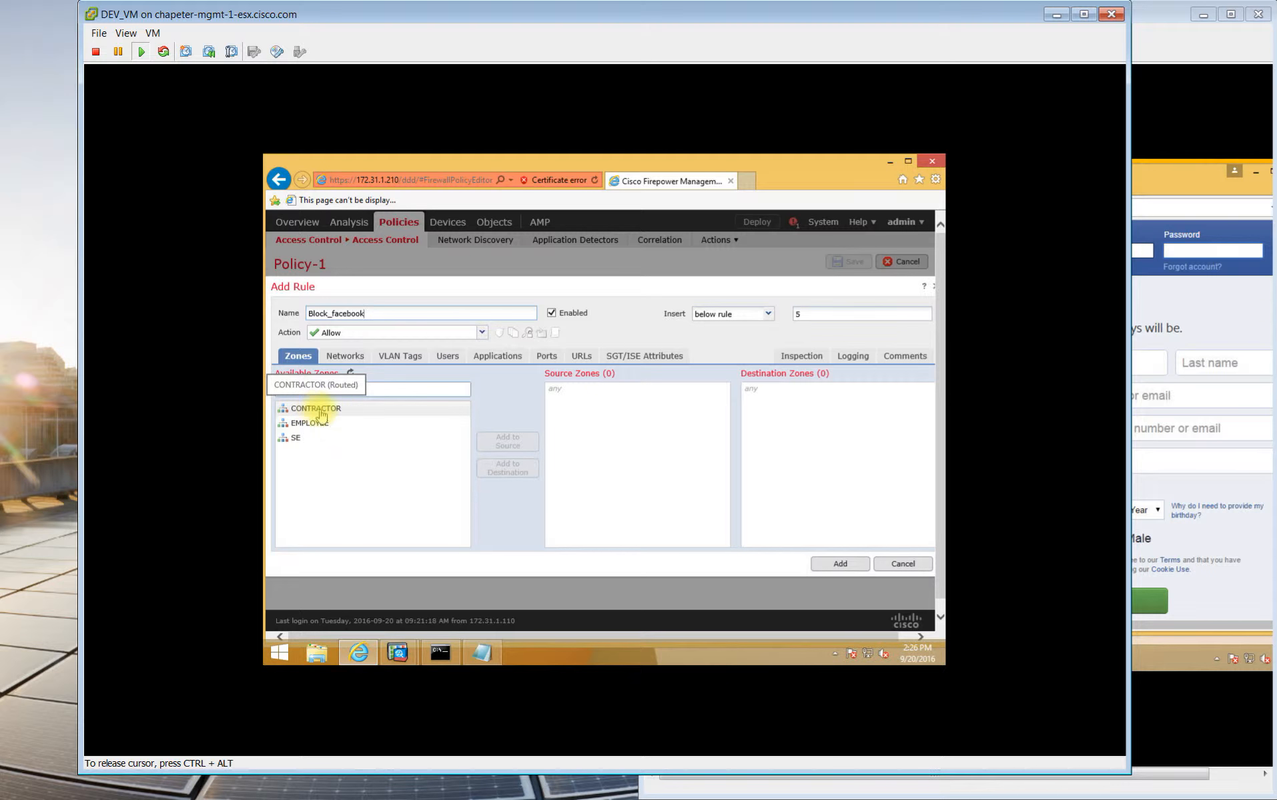
{"action": "left_click", "coordinate": [343, 409]}
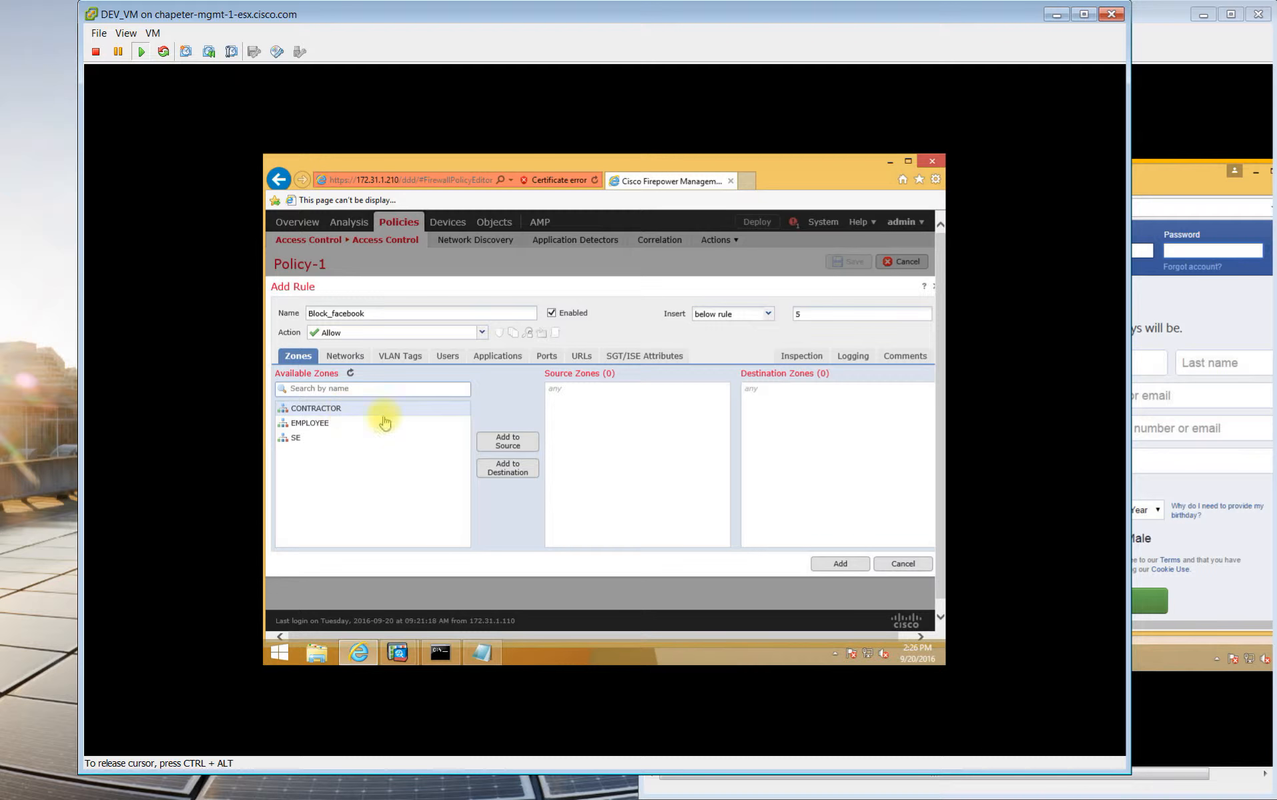
{"action": "left_click", "coordinate": [503, 440]}
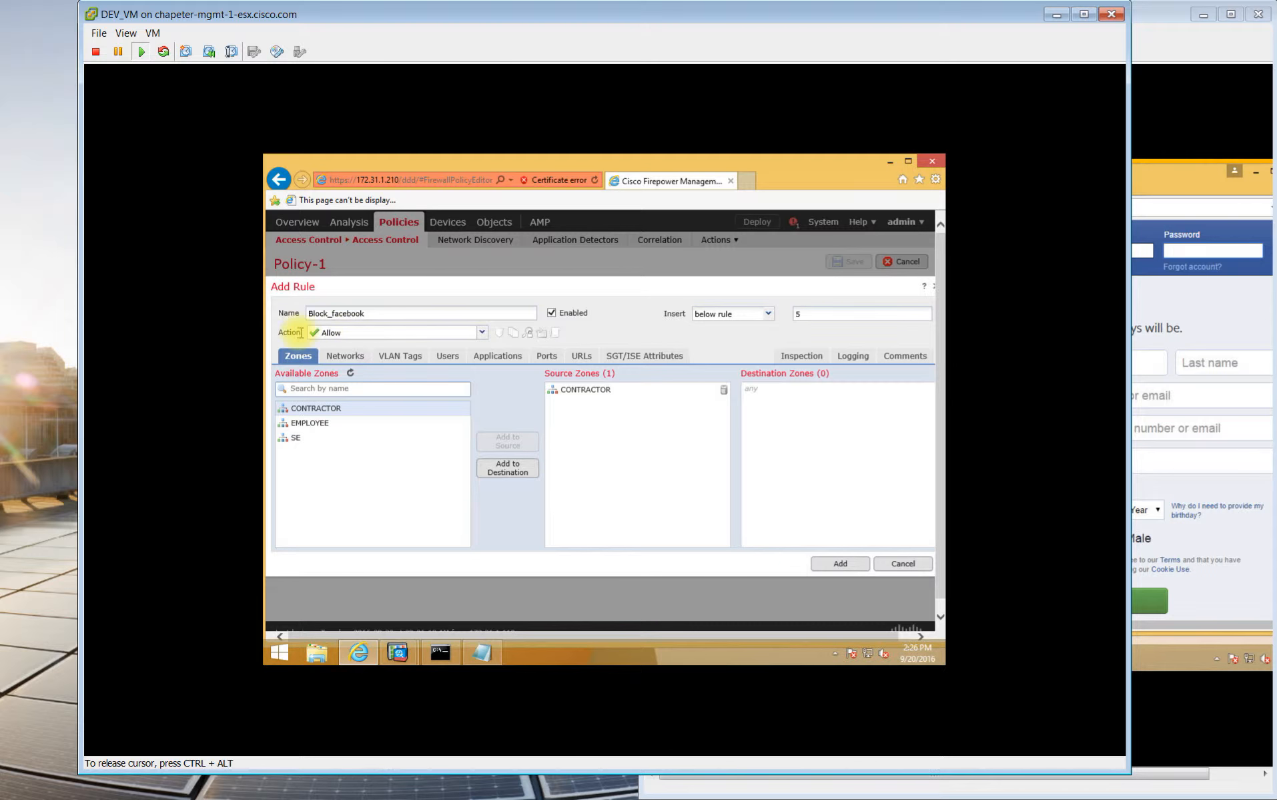
Set the rule action to Block and move on to its URL conditions.
{"action": "left_click", "coordinate": [482, 331]}
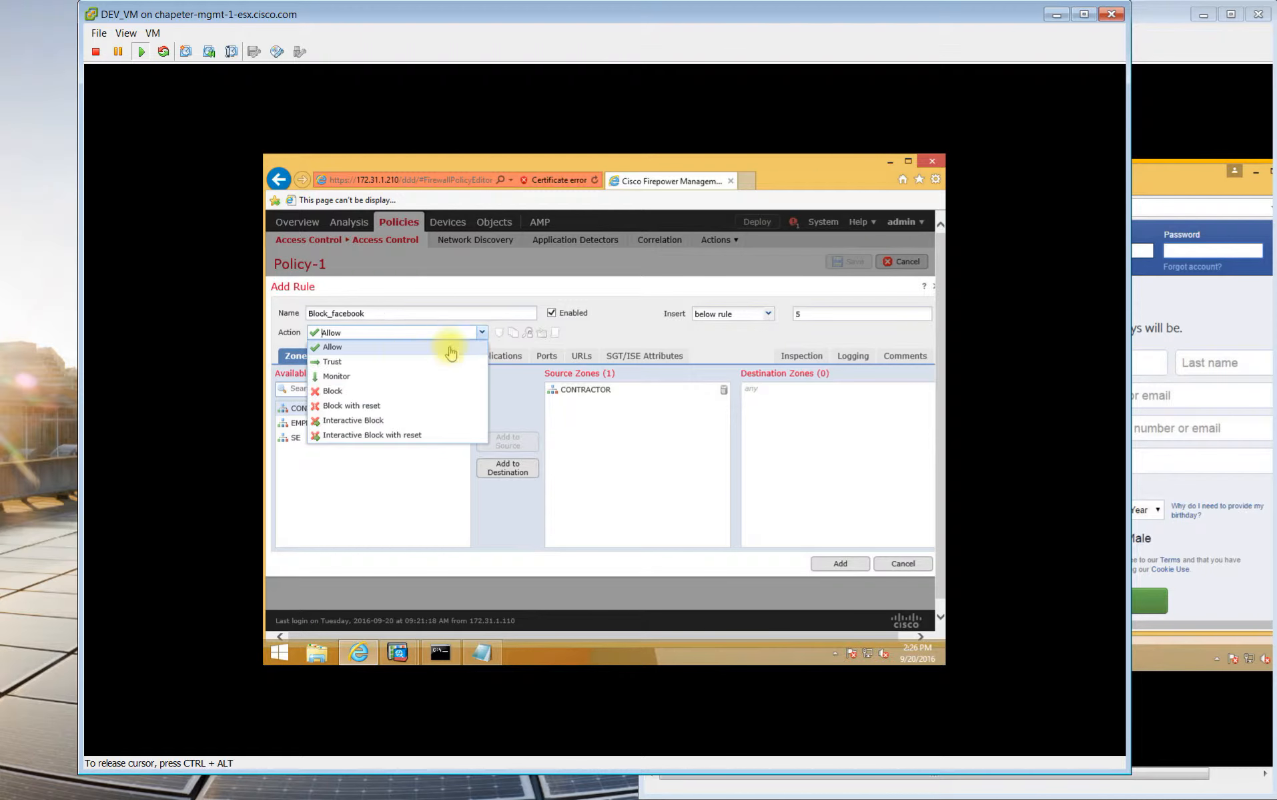
{"action": "left_click", "coordinate": [347, 392]}
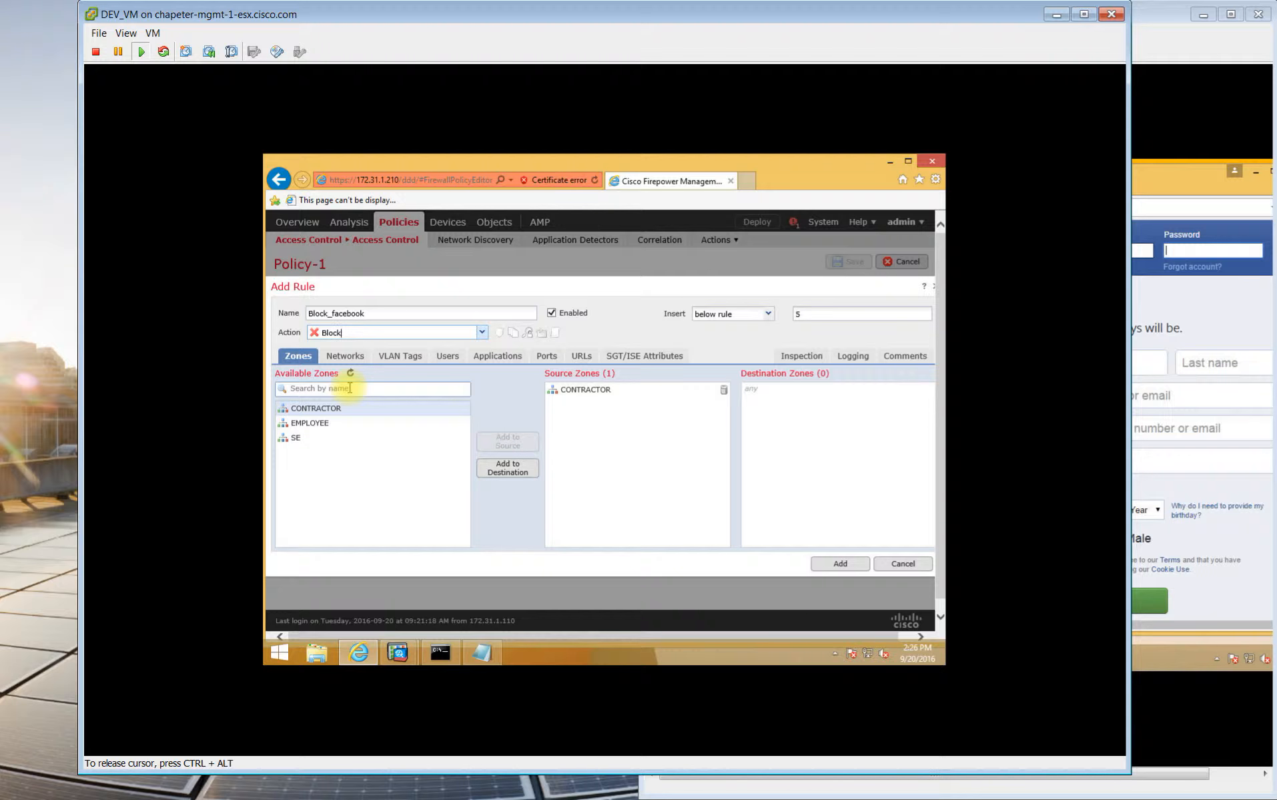
{"action": "left_click", "coordinate": [580, 358]}
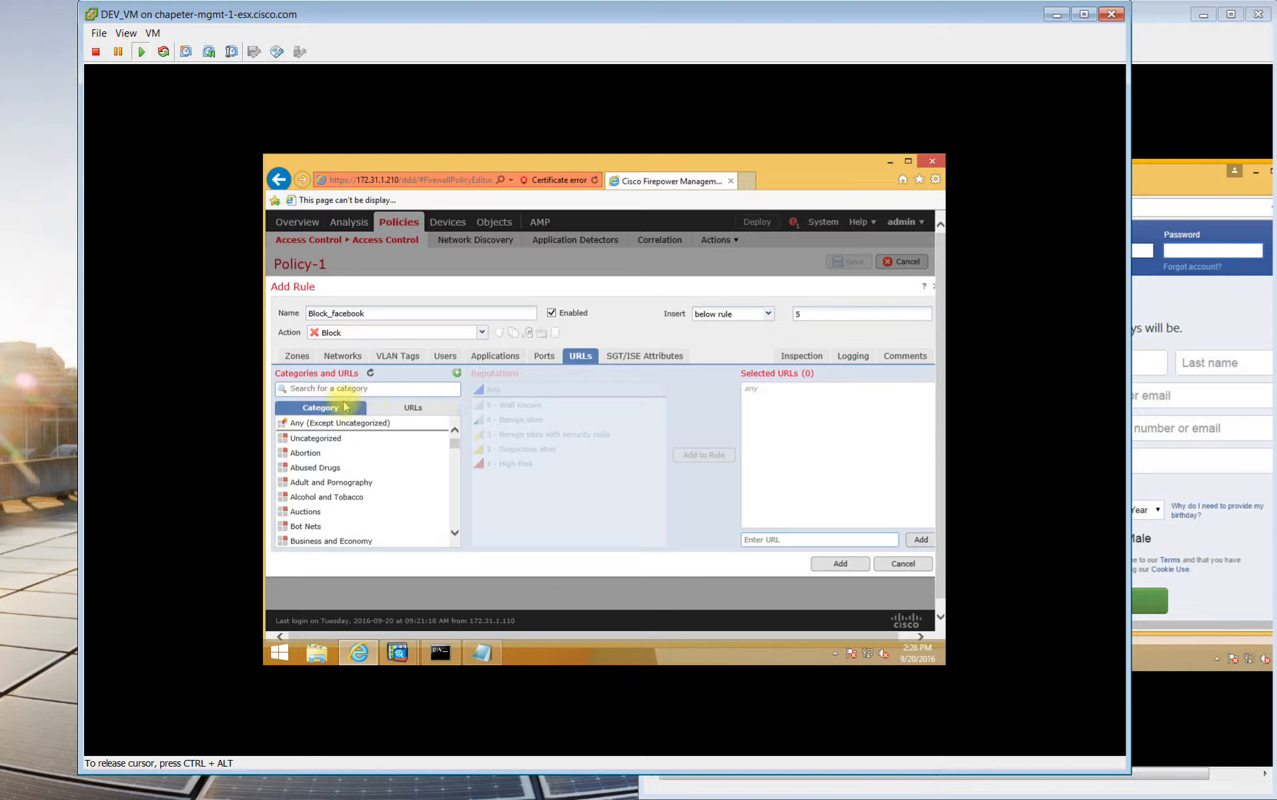
Create a URL object named facebook for facebook.com and add it to the rule's selected URLs.
{"action": "left_click", "coordinate": [408, 412]}
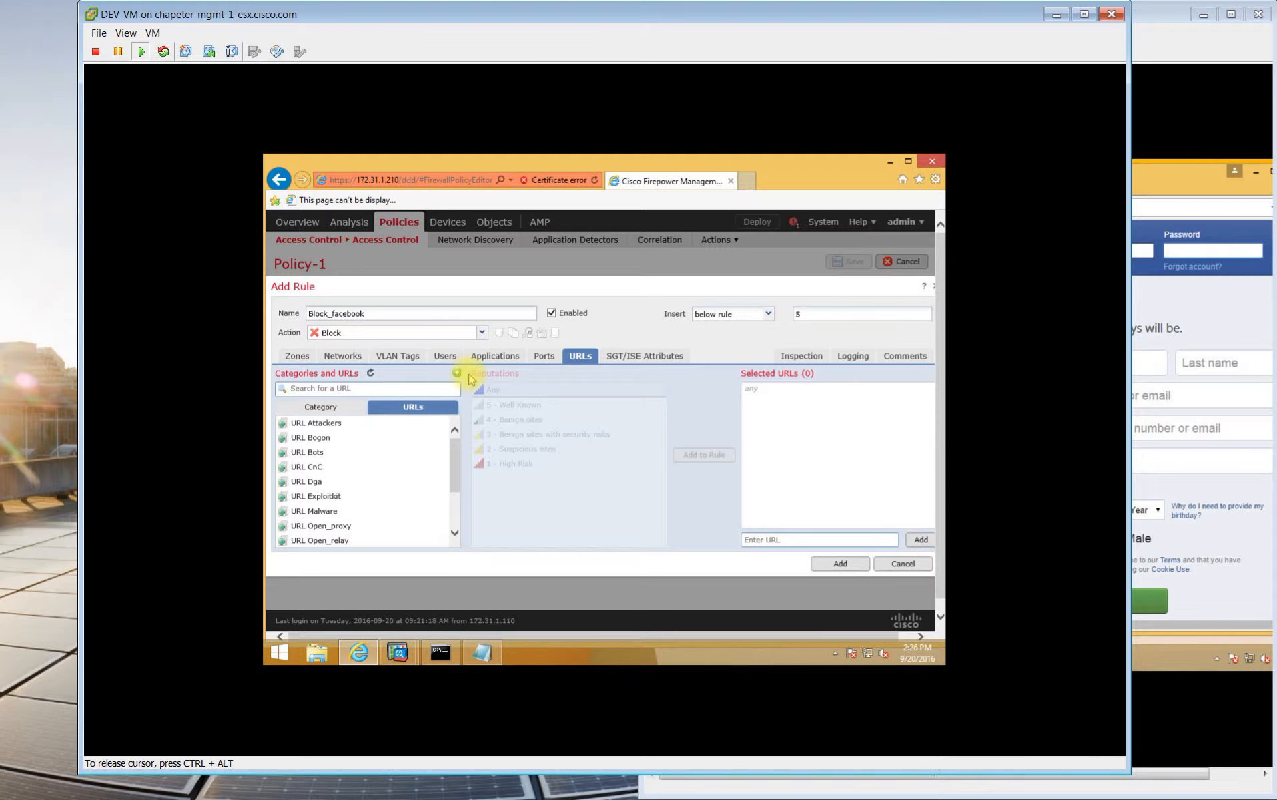
{"action": "left_click", "coordinate": [457, 372]}
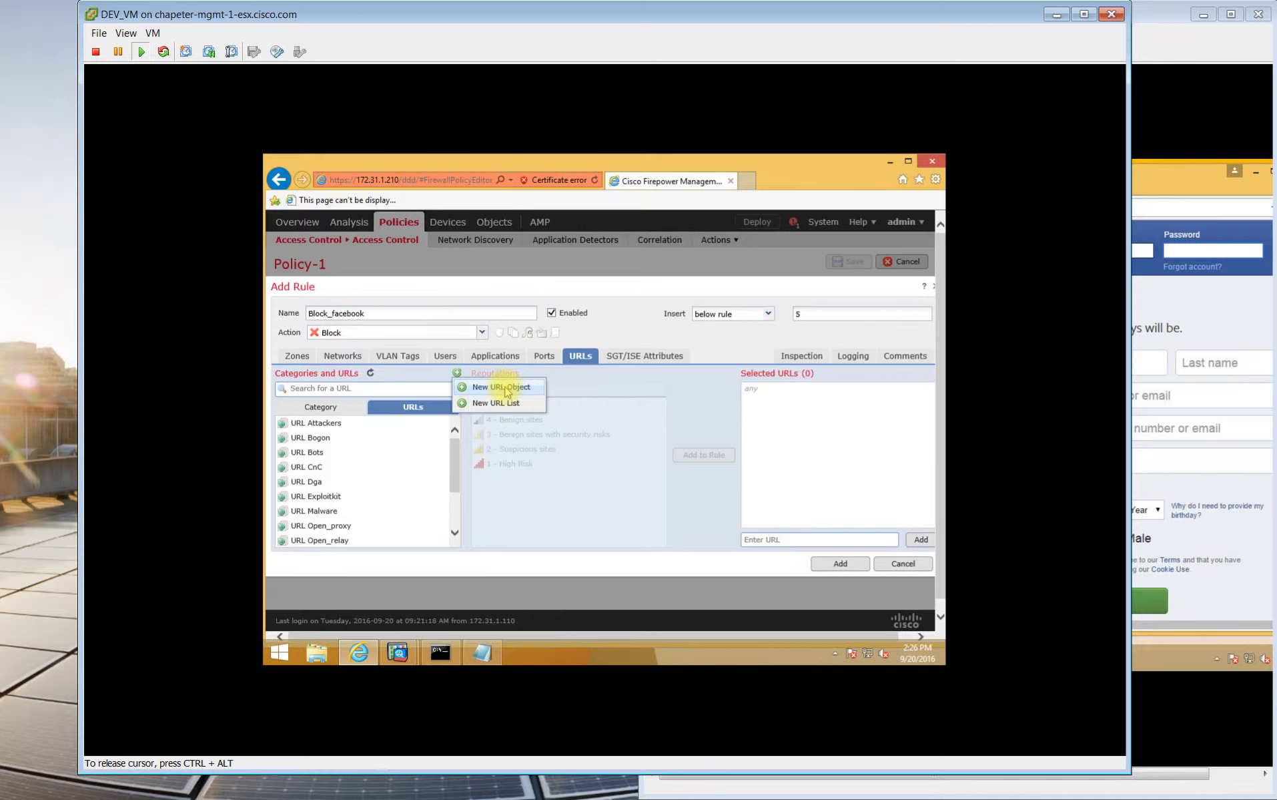
{"action": "left_click", "coordinate": [507, 393]}
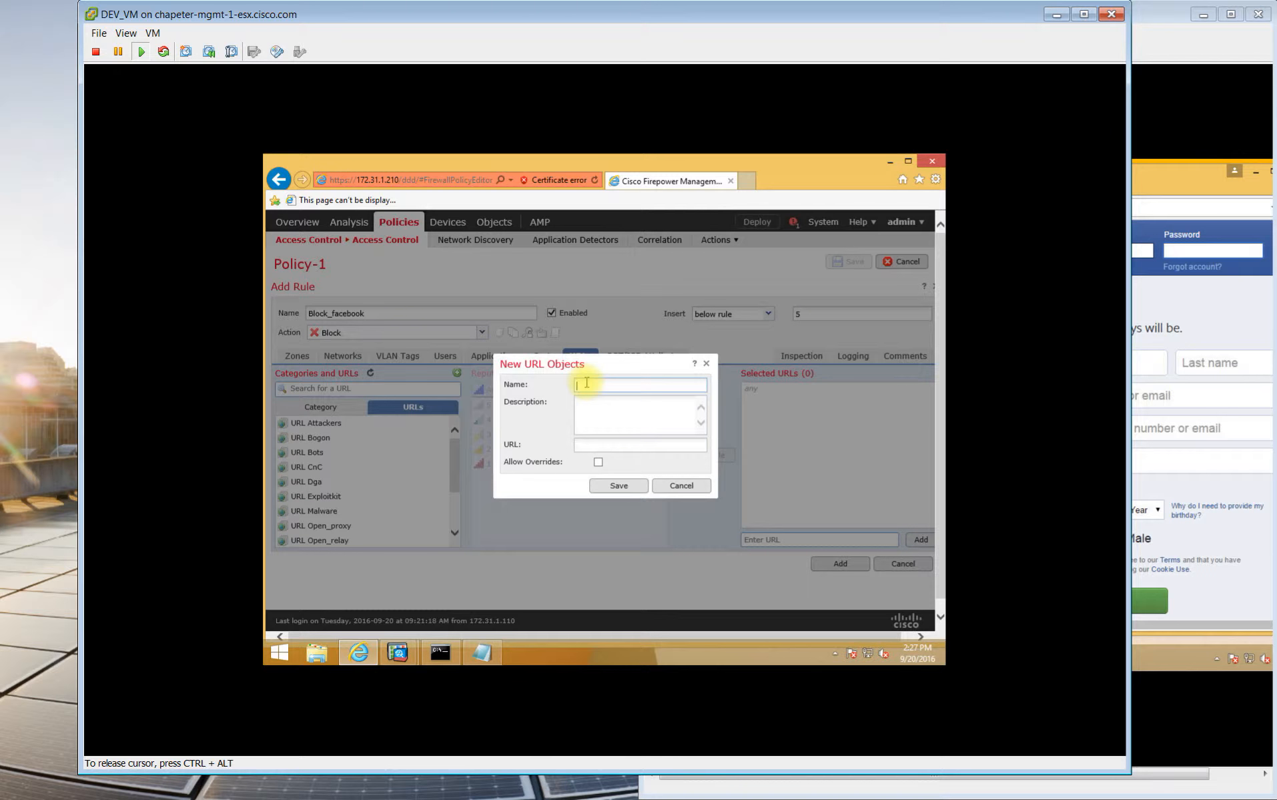
{"action": "type", "text": "faceboo"}
{"action": "type", "text": "facebook,"}
{"action": "type", "text": "com"}
{"action": "left_click", "coordinate": [618, 487]}
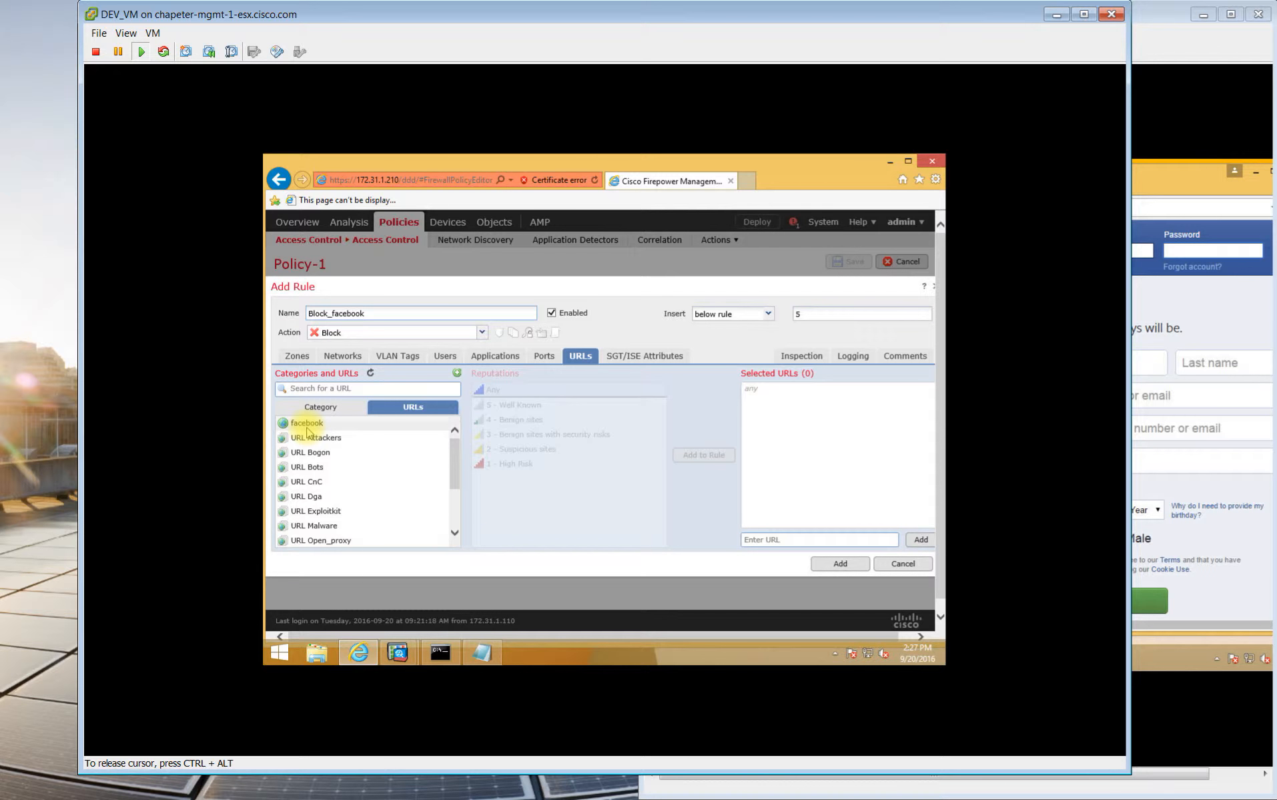
{"action": "left_click", "coordinate": [307, 423]}
{"action": "left_click", "coordinate": [727, 457]}
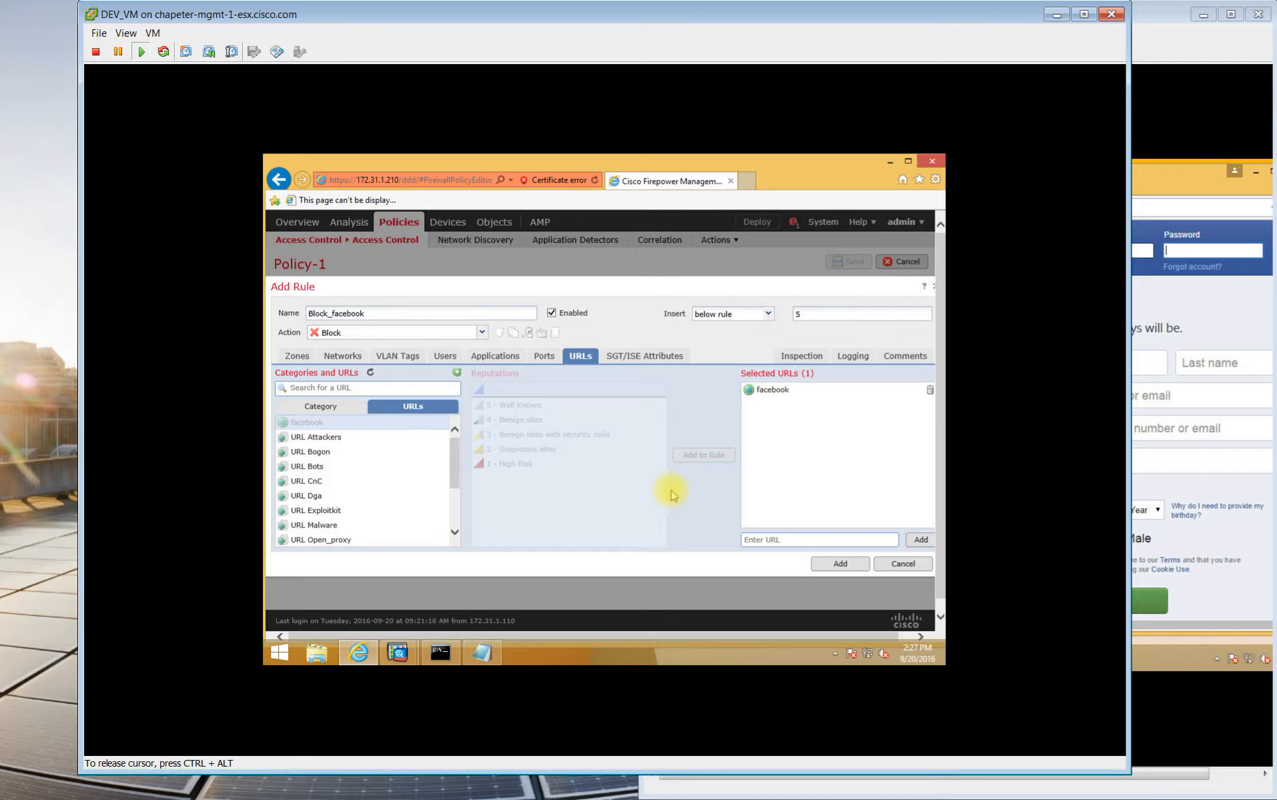
Turn on Log at Beginning of Connection to Event Viewer, then add Block_facebook to Policy-1.
{"action": "left_click", "coordinate": [845, 357]}
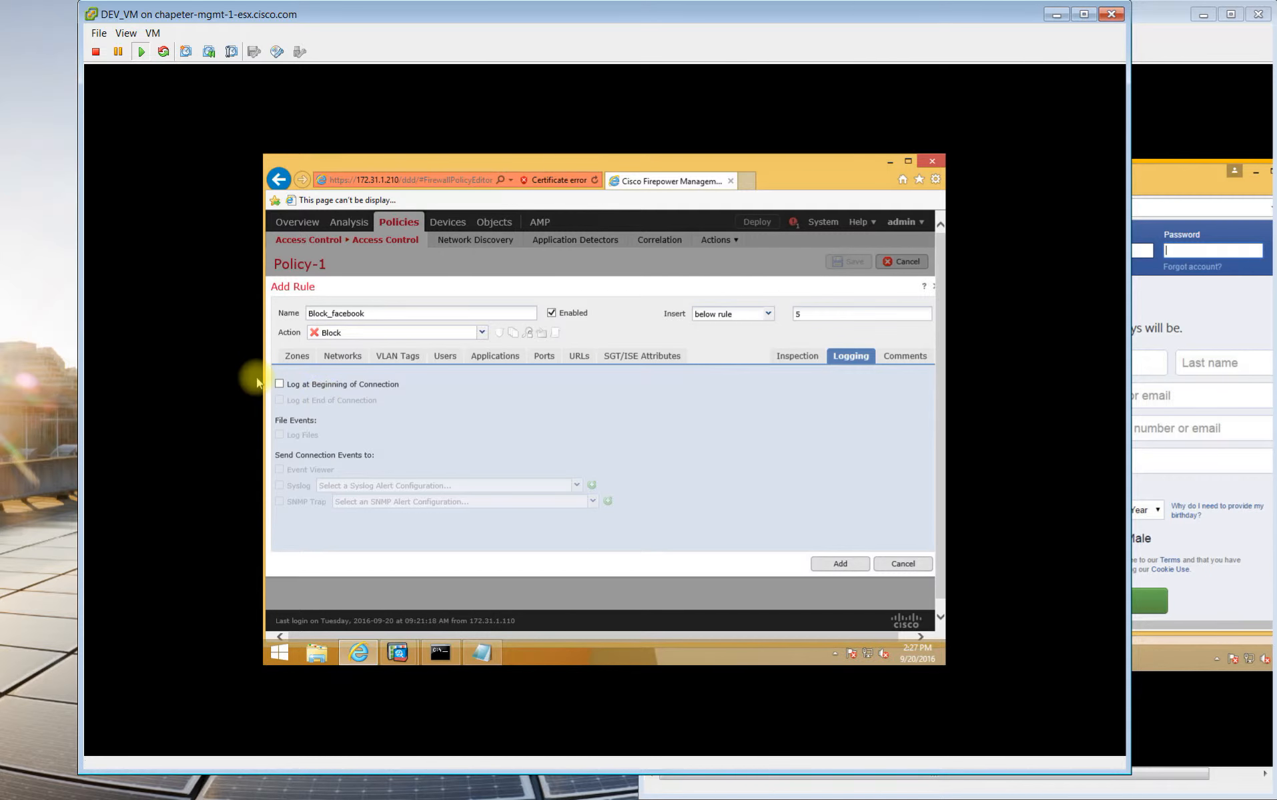
{"action": "left_click", "coordinate": [279, 384]}
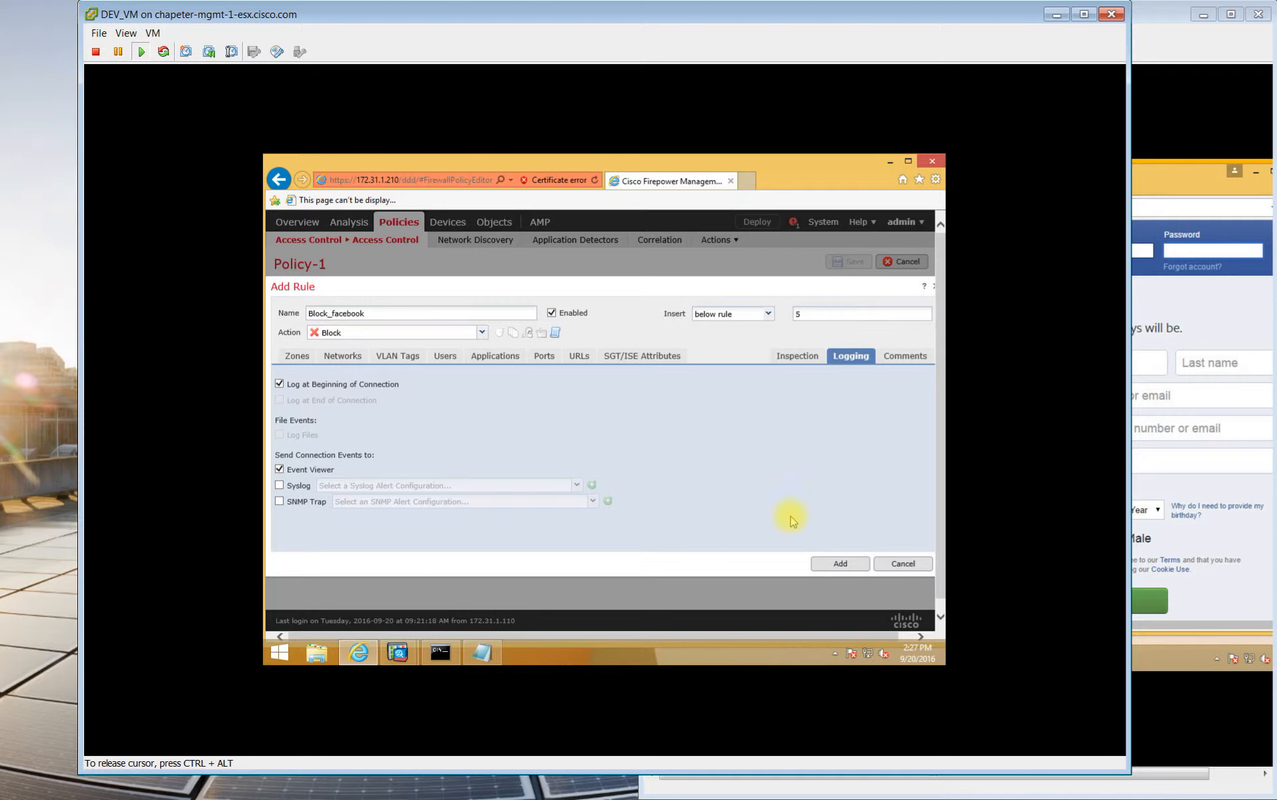
{"action": "left_click", "coordinate": [825, 564]}
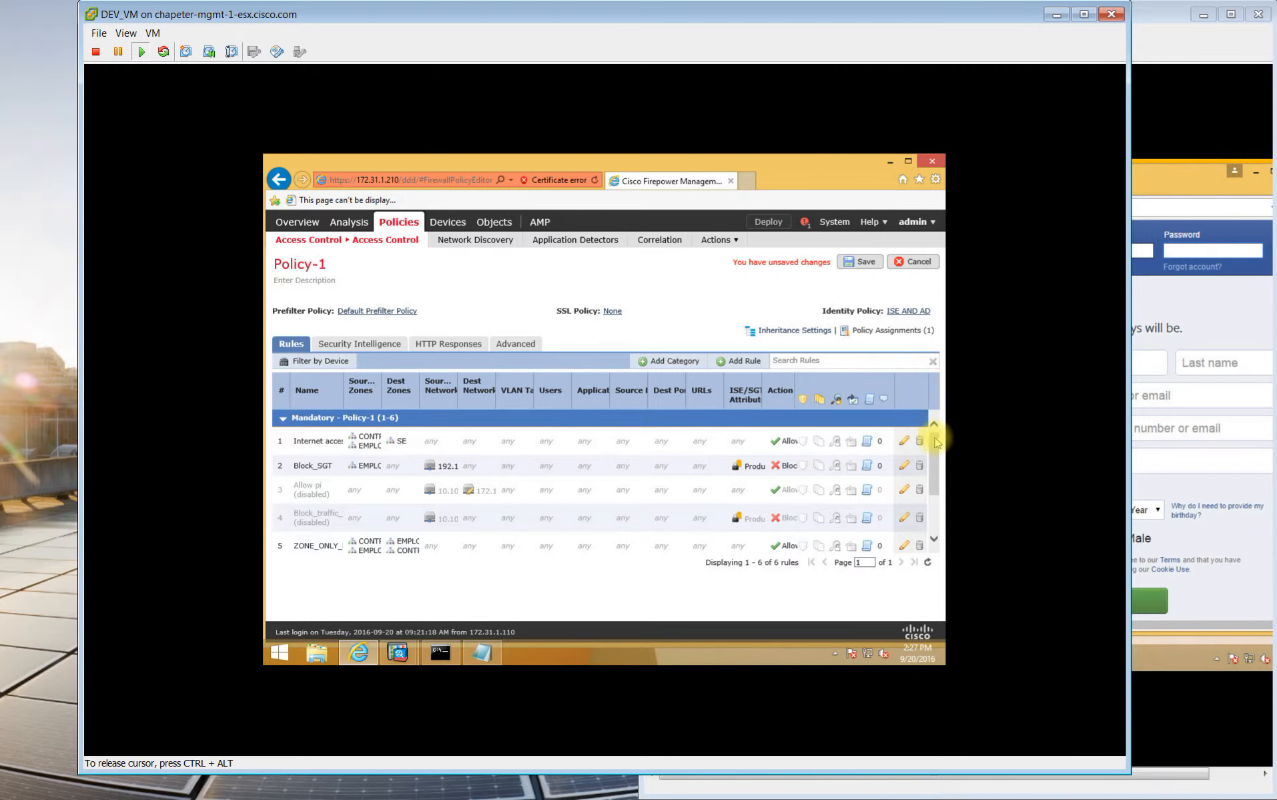
Drag Block_facebook from rule 6 above rule 1 and save Policy-1.
{"action": "left_click_drag", "start_coordinate": [934, 443], "coordinate": [935, 490]}
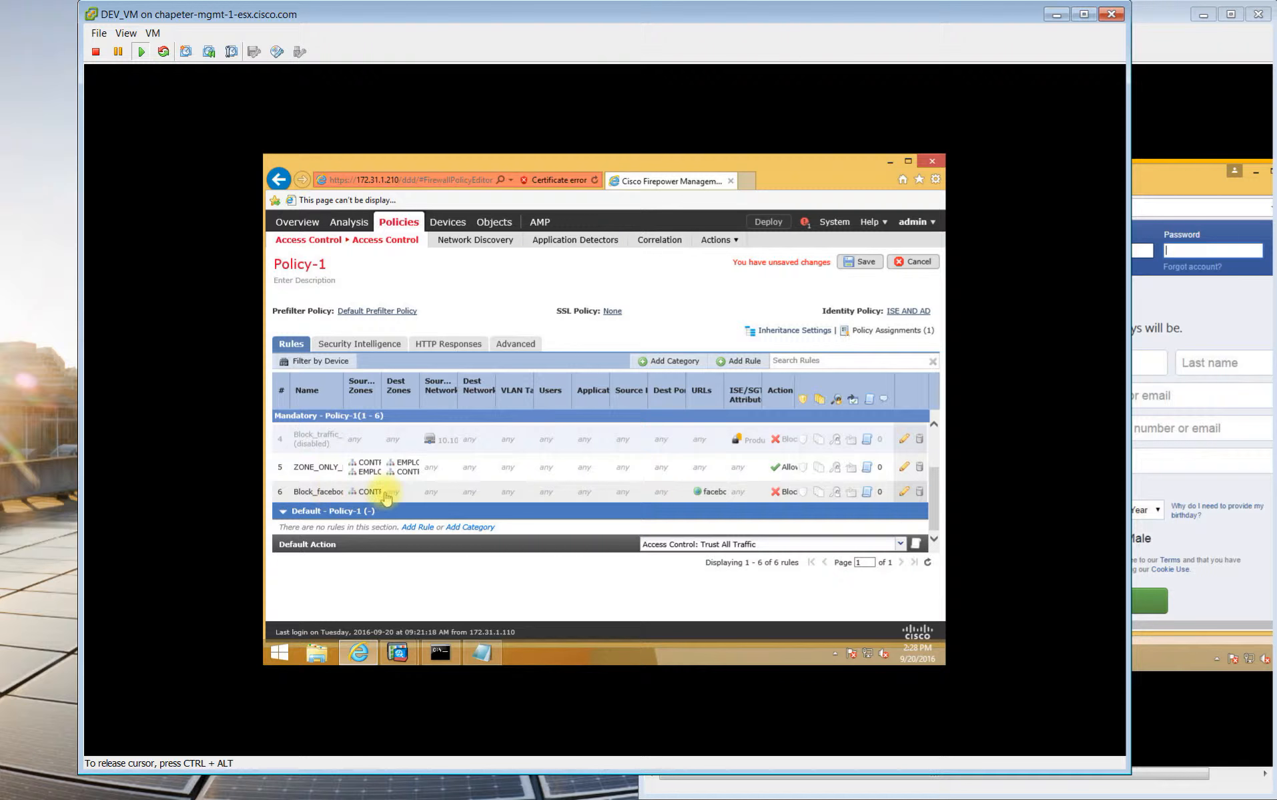
{"action": "left_click", "coordinate": [435, 497]}
{"action": "left_click_drag", "start_coordinate": [435, 497], "coordinate": [453, 425]}
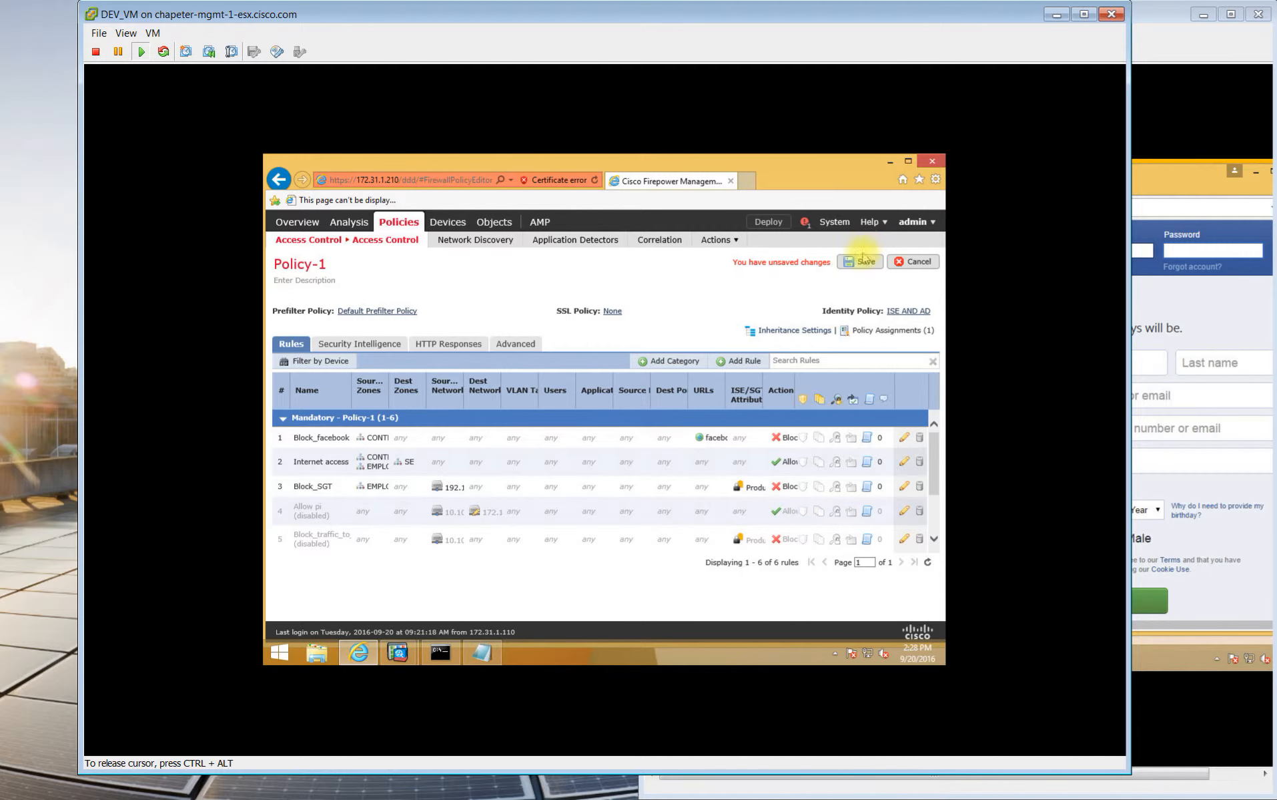
{"action": "left_click", "coordinate": [863, 263]}
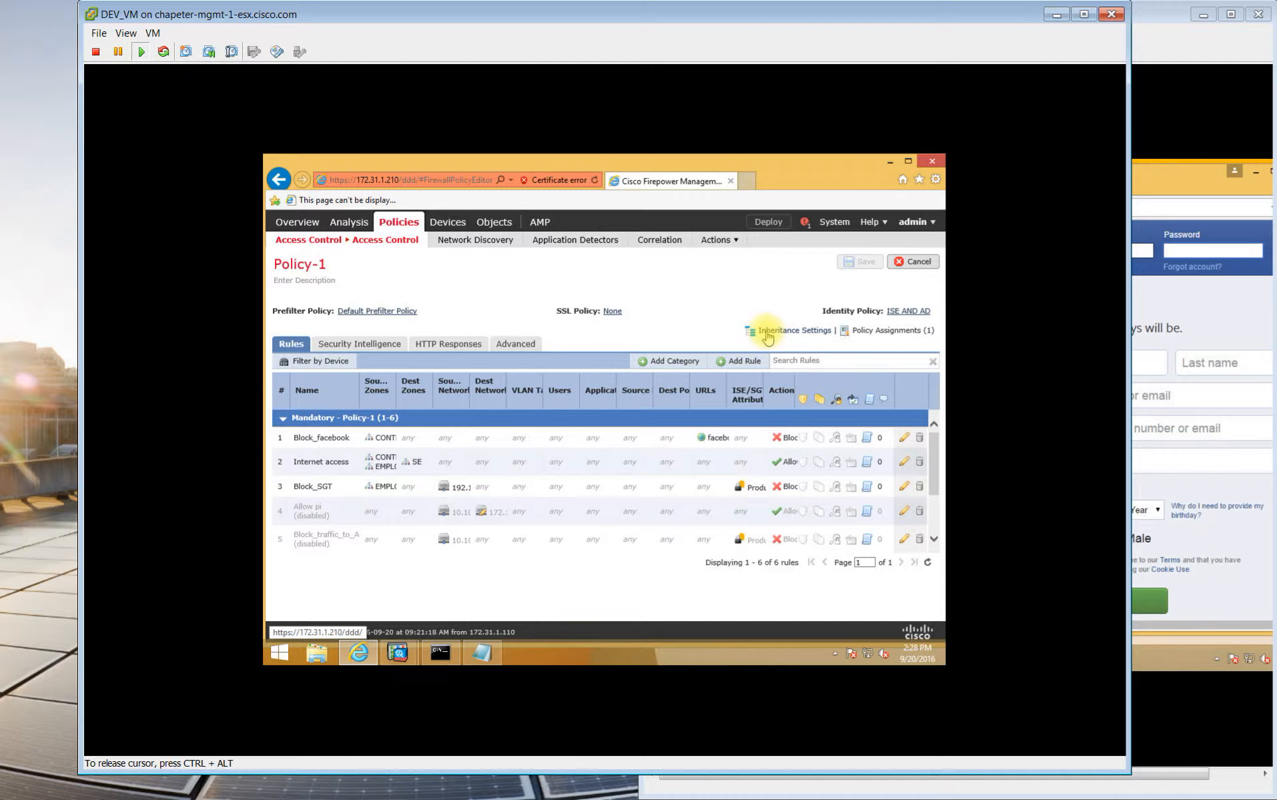
Deploy Policy-1 to vFTD-1 and open the Deployments panel to follow progress.
{"action": "left_click", "coordinate": [769, 224]}
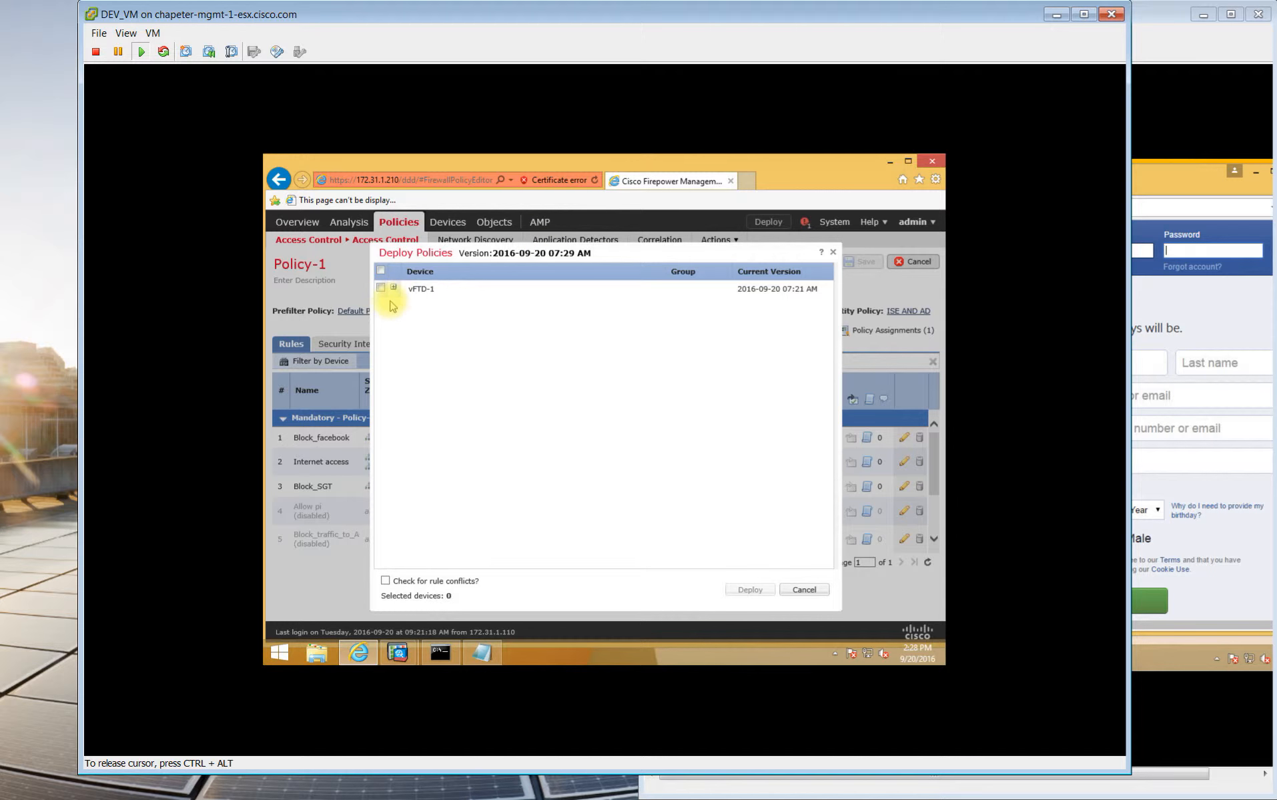
{"action": "left_click", "coordinate": [381, 288]}
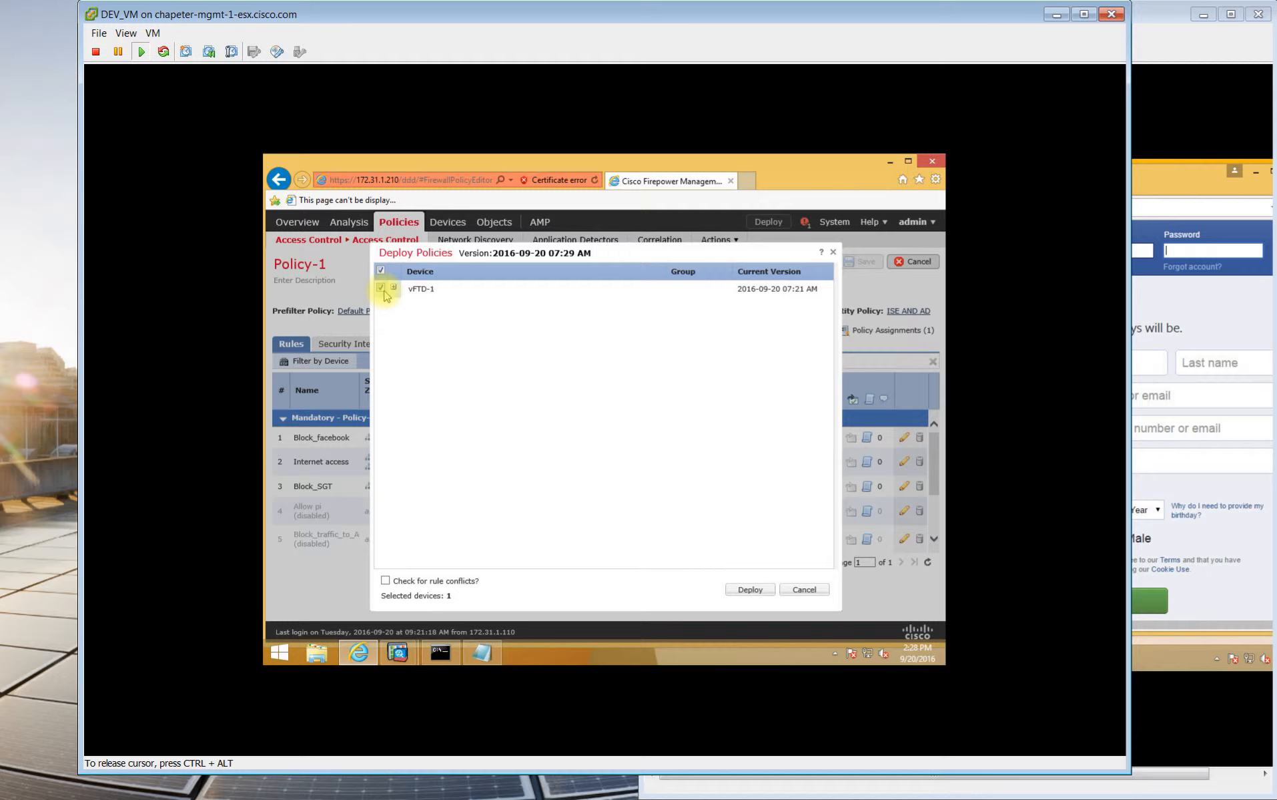
{"action": "left_click", "coordinate": [394, 288]}
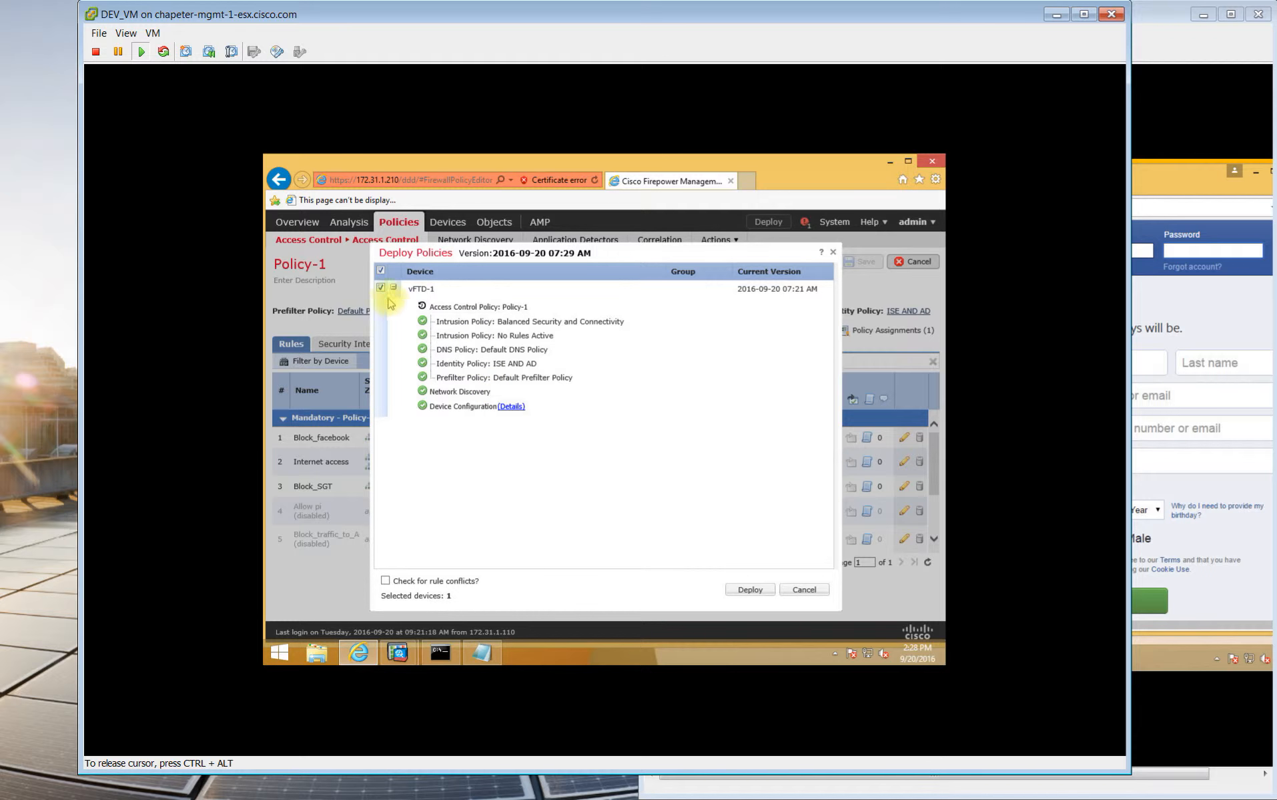
{"action": "left_click", "coordinate": [749, 591]}
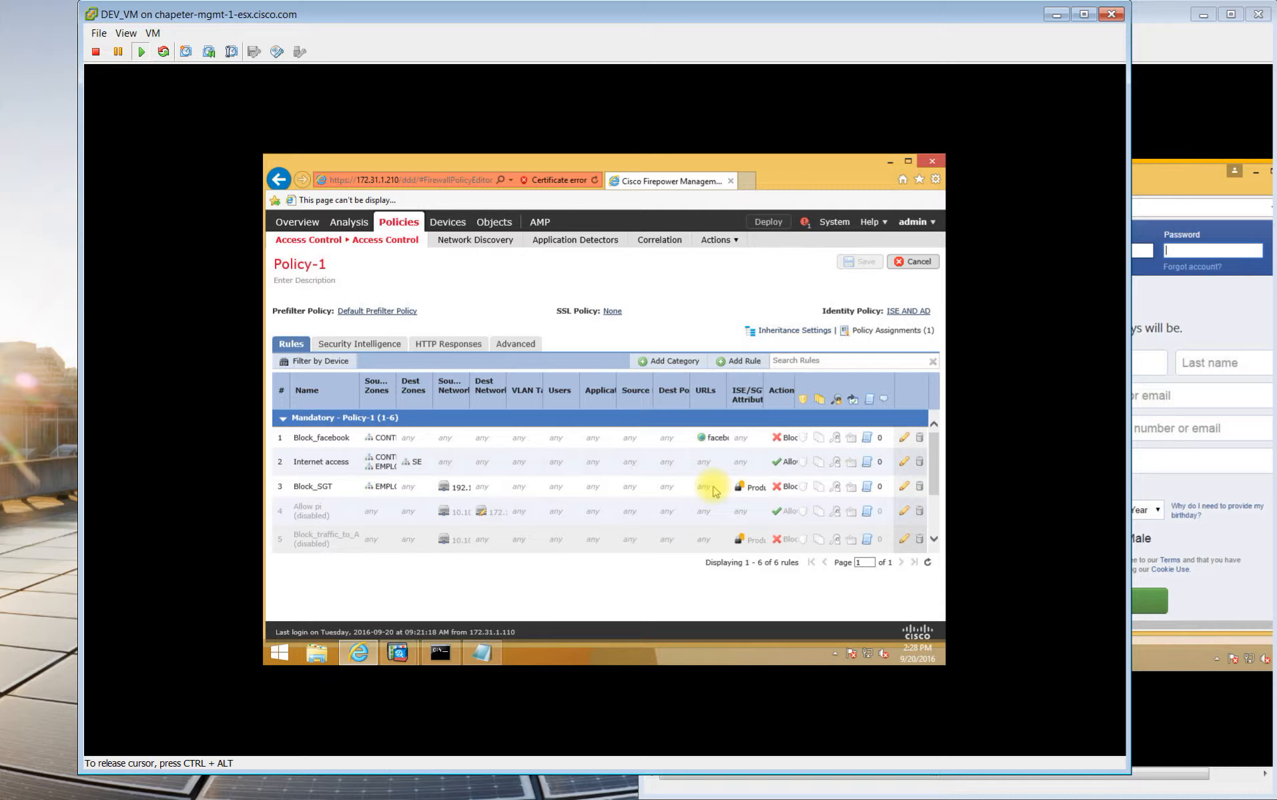
{"action": "left_click", "coordinate": [805, 223]}
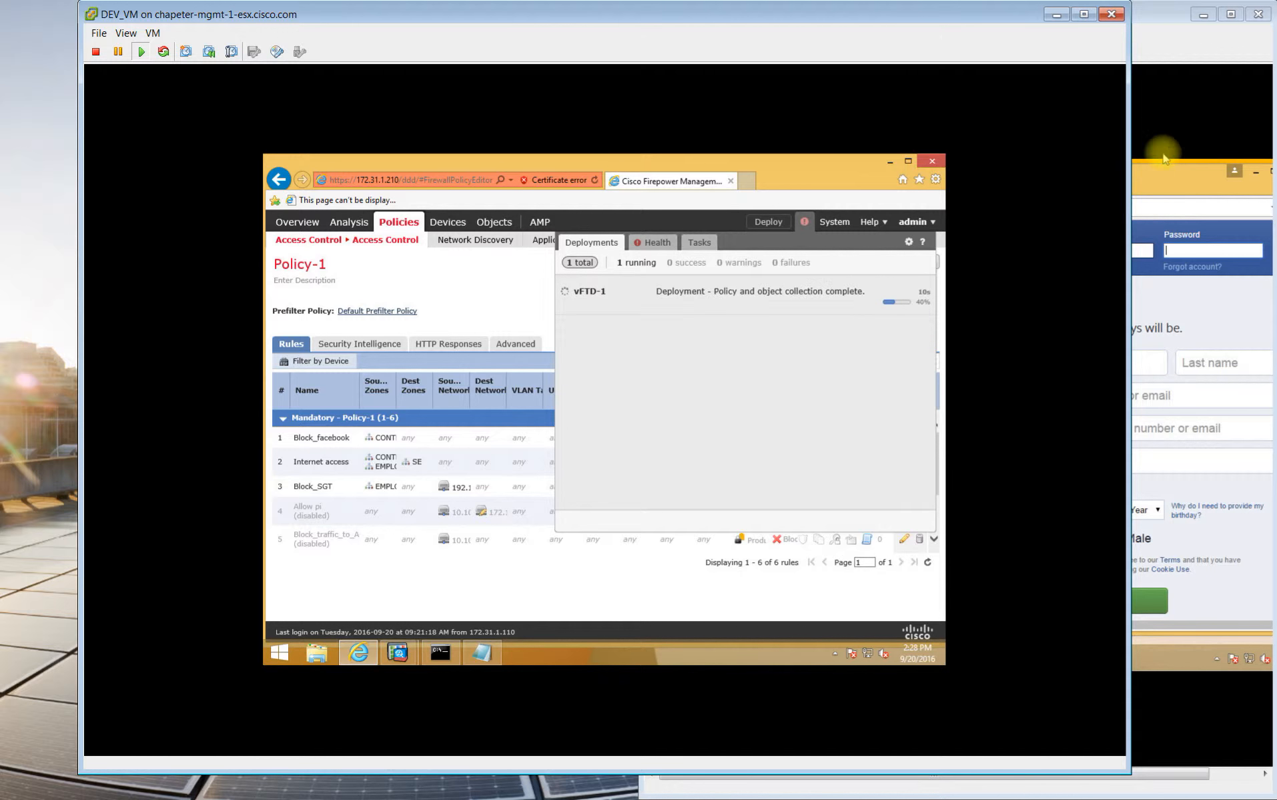
Confirm the vFTD-1 deployment succeeded, release the console with Ctrl+Alt, and switch to WIN 10 VM.
{"action": "left_click", "coordinate": [1162, 179]}
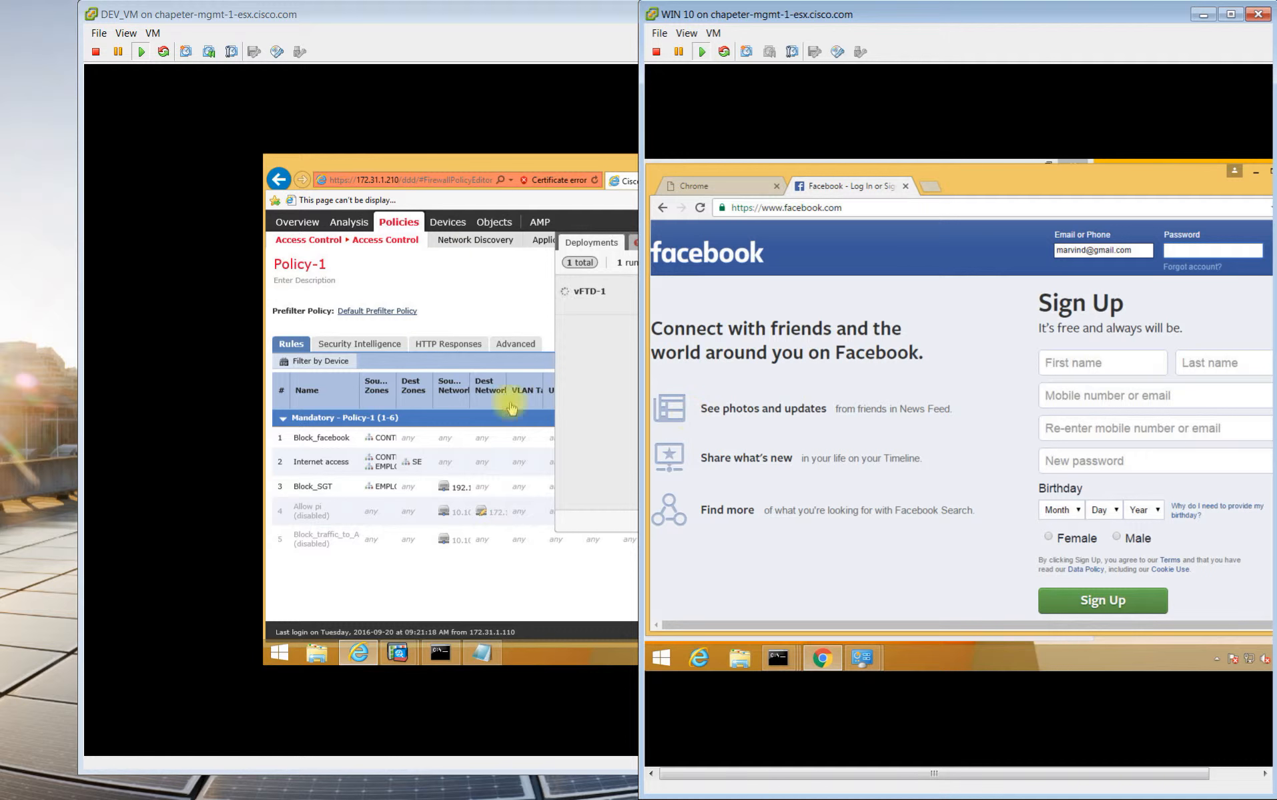
{"action": "left_click", "coordinate": [500, 165]}
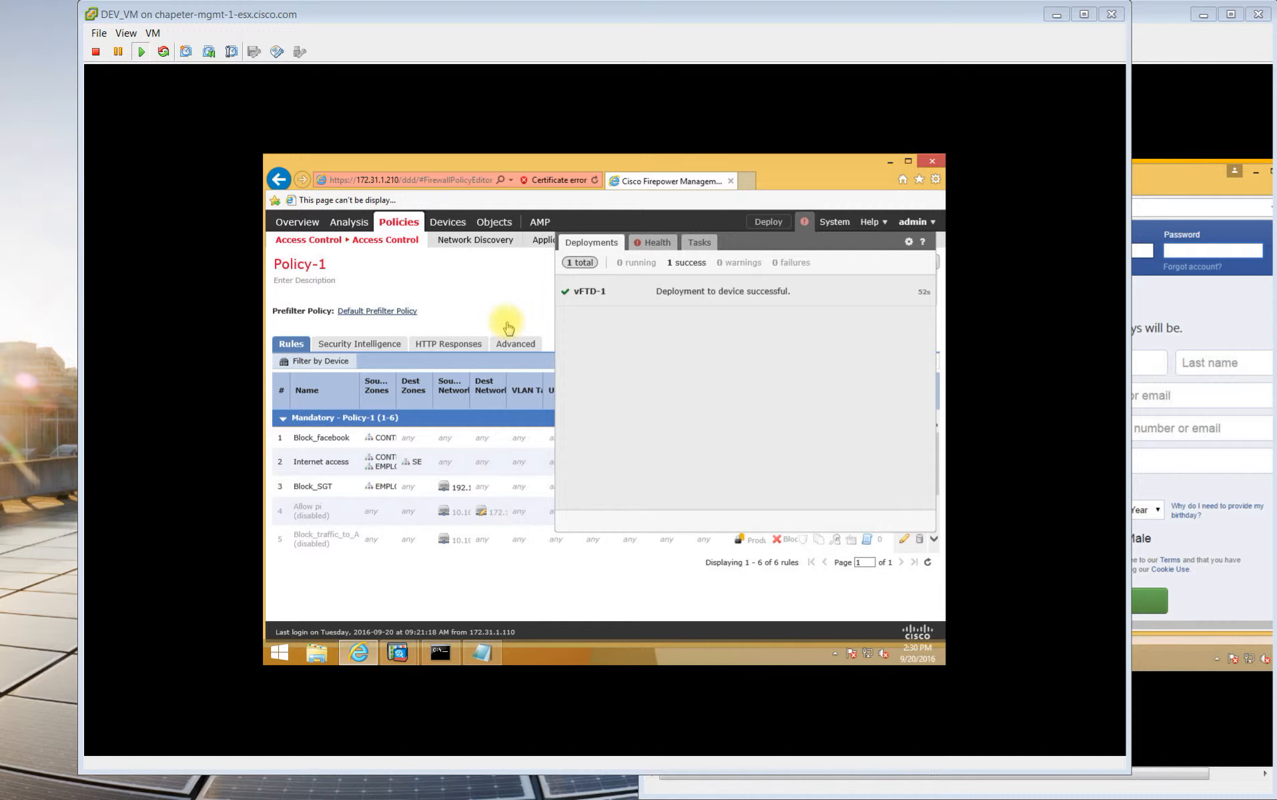
{"action": "left_click", "coordinate": [504, 292]}
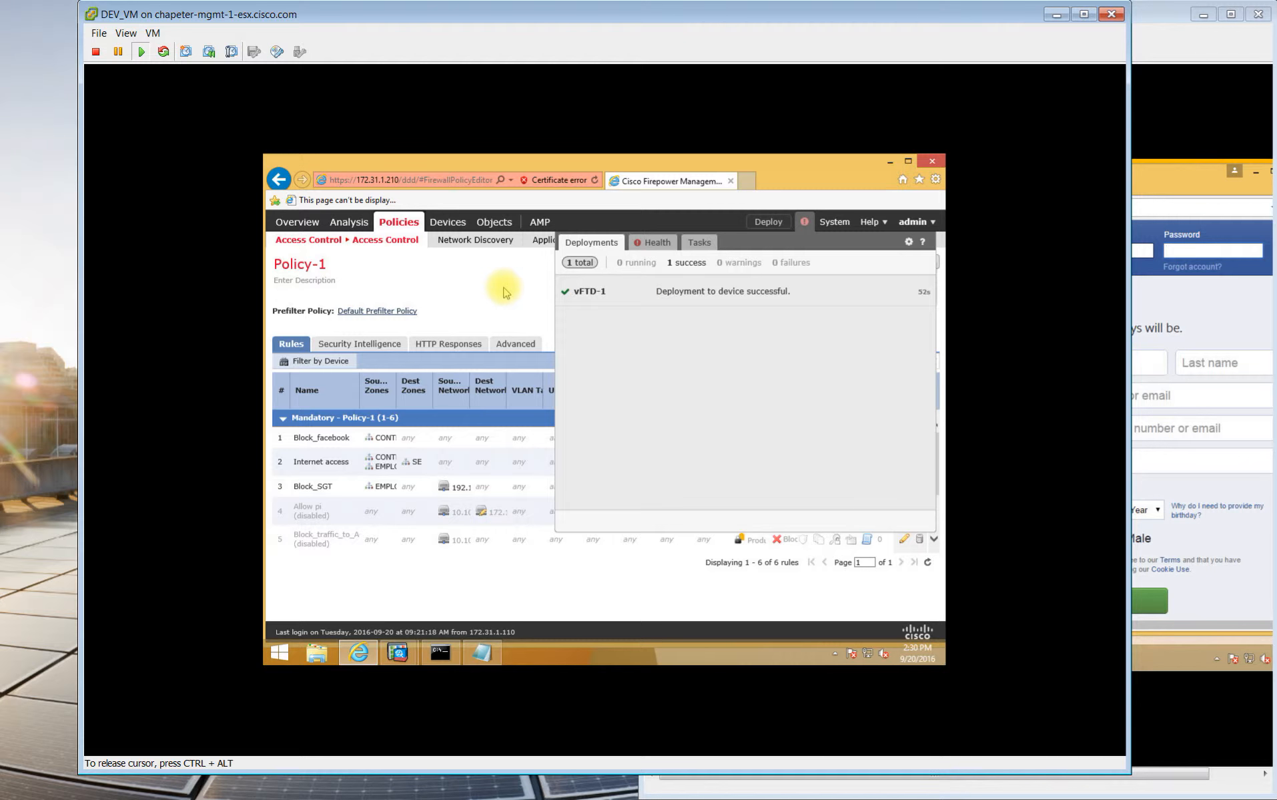
{"action": "key", "text": "ctrl+alt"}
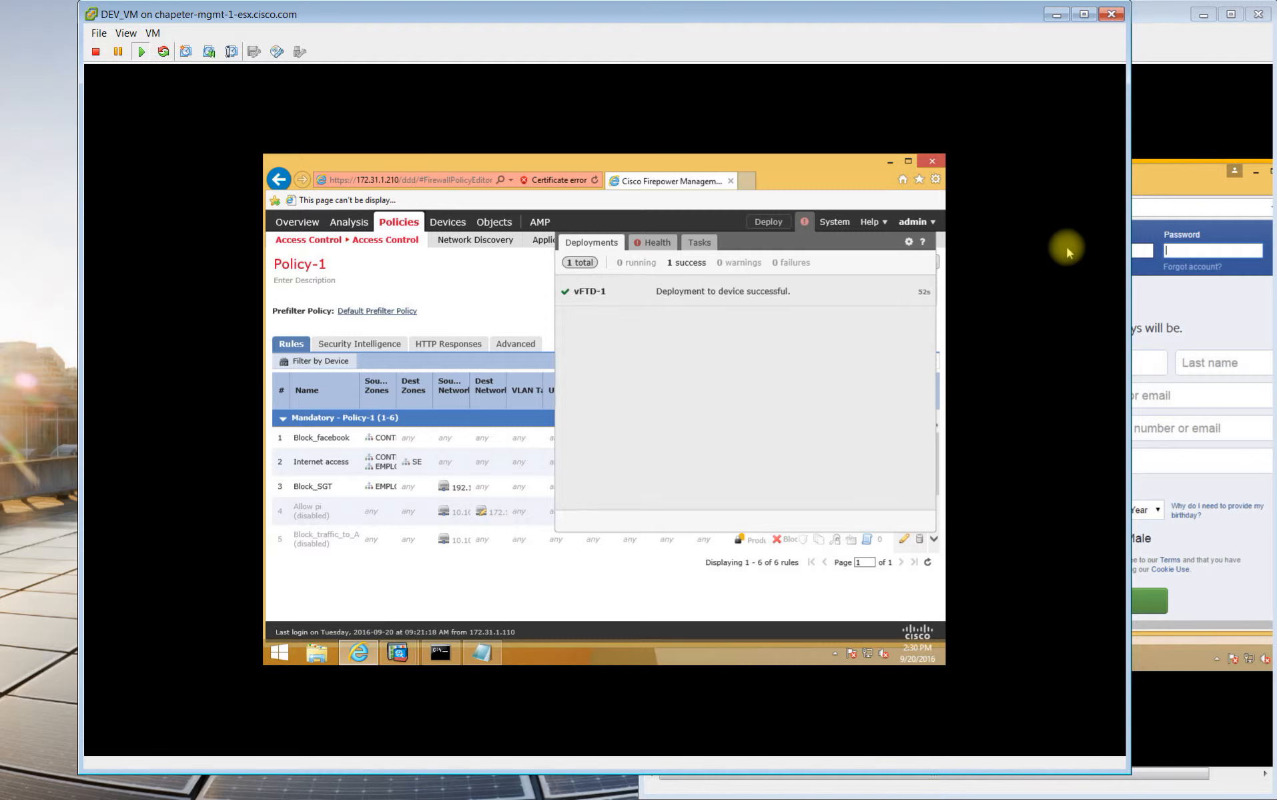
{"action": "left_click", "coordinate": [1166, 177]}
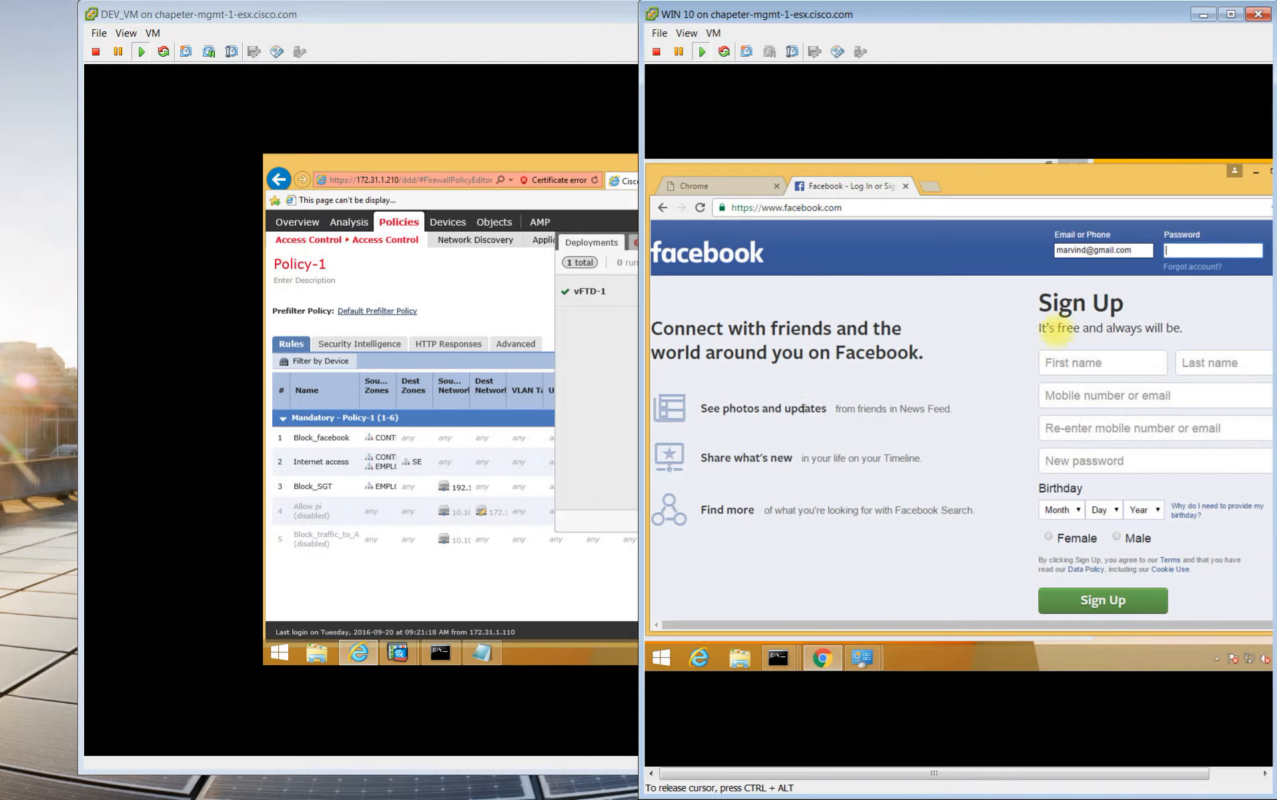
Reload Facebook twice to confirm it is blocked, then load gmail.com in the other tab.
{"action": "left_click", "coordinate": [700, 207]}
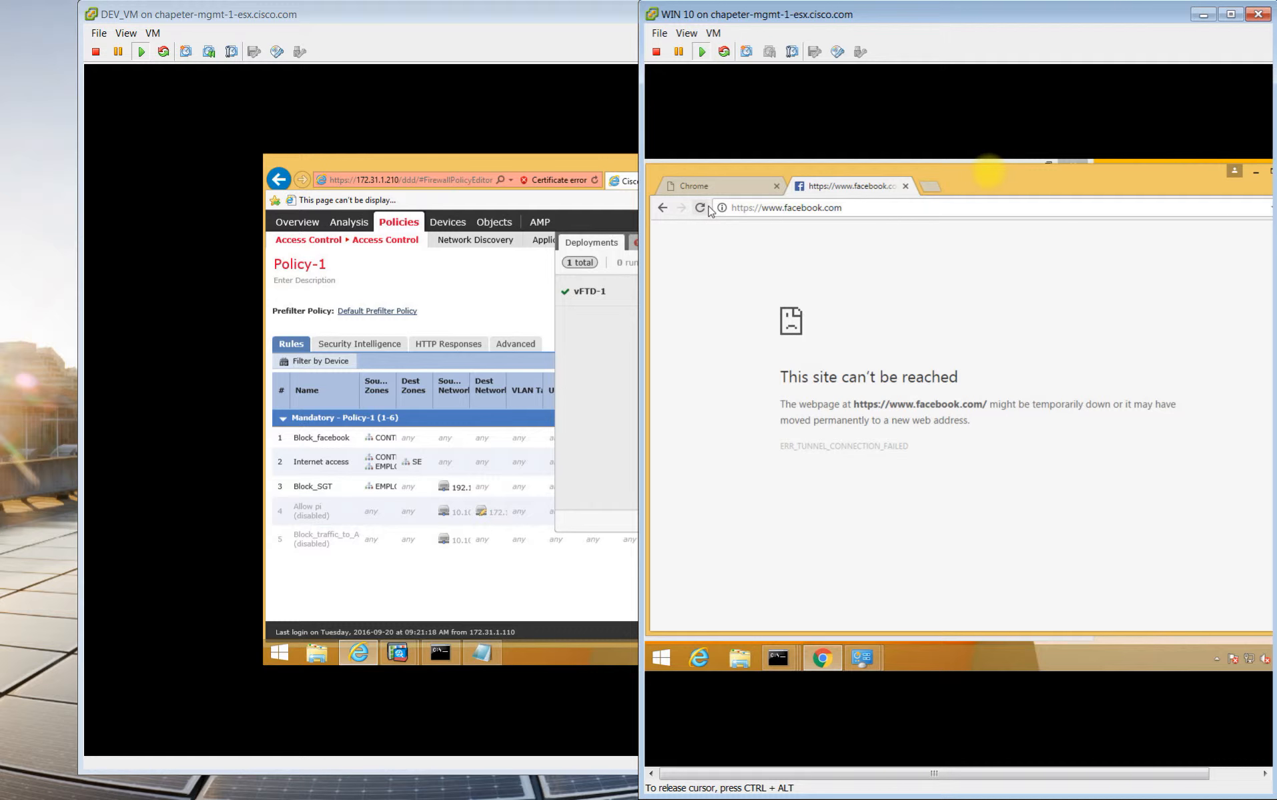
{"action": "left_click", "coordinate": [703, 208]}
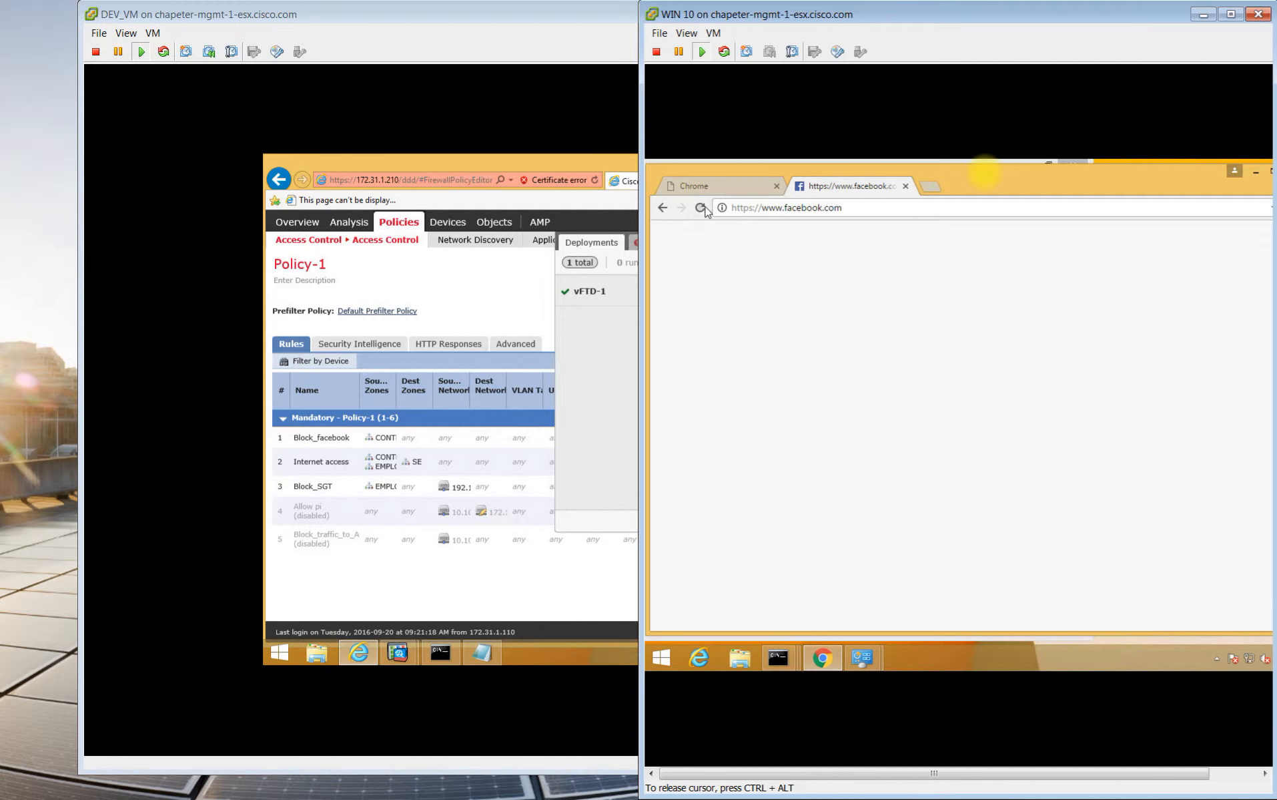
{"action": "left_click", "coordinate": [726, 190]}
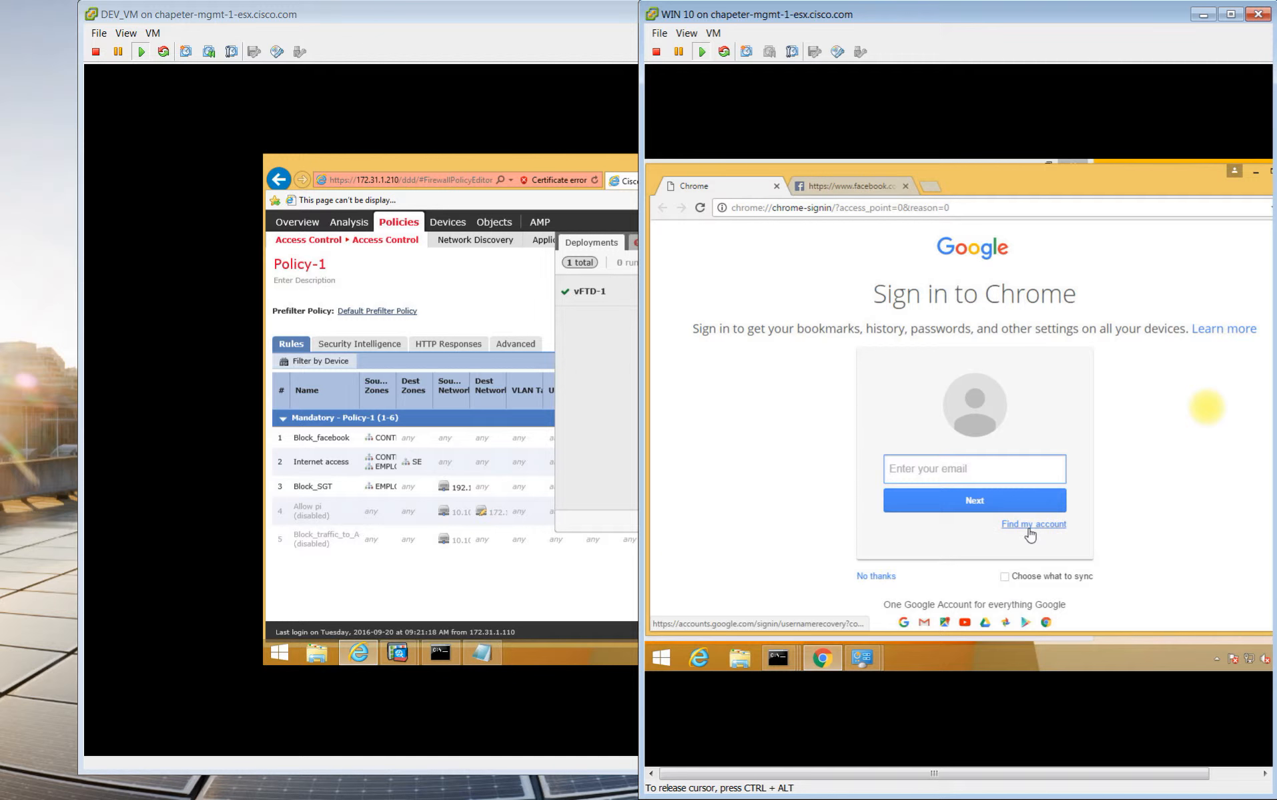
{"action": "left_click", "coordinate": [925, 625]}
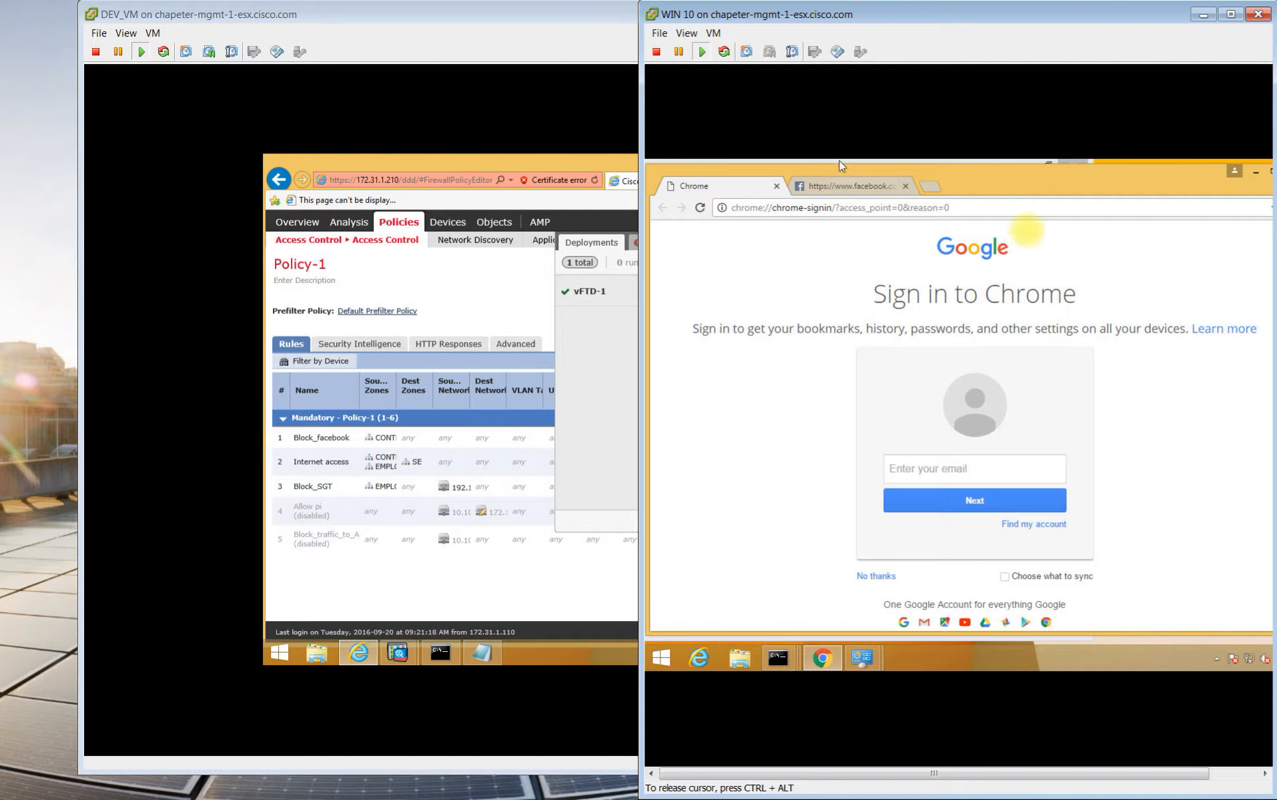
{"action": "left_click", "coordinate": [835, 212]}
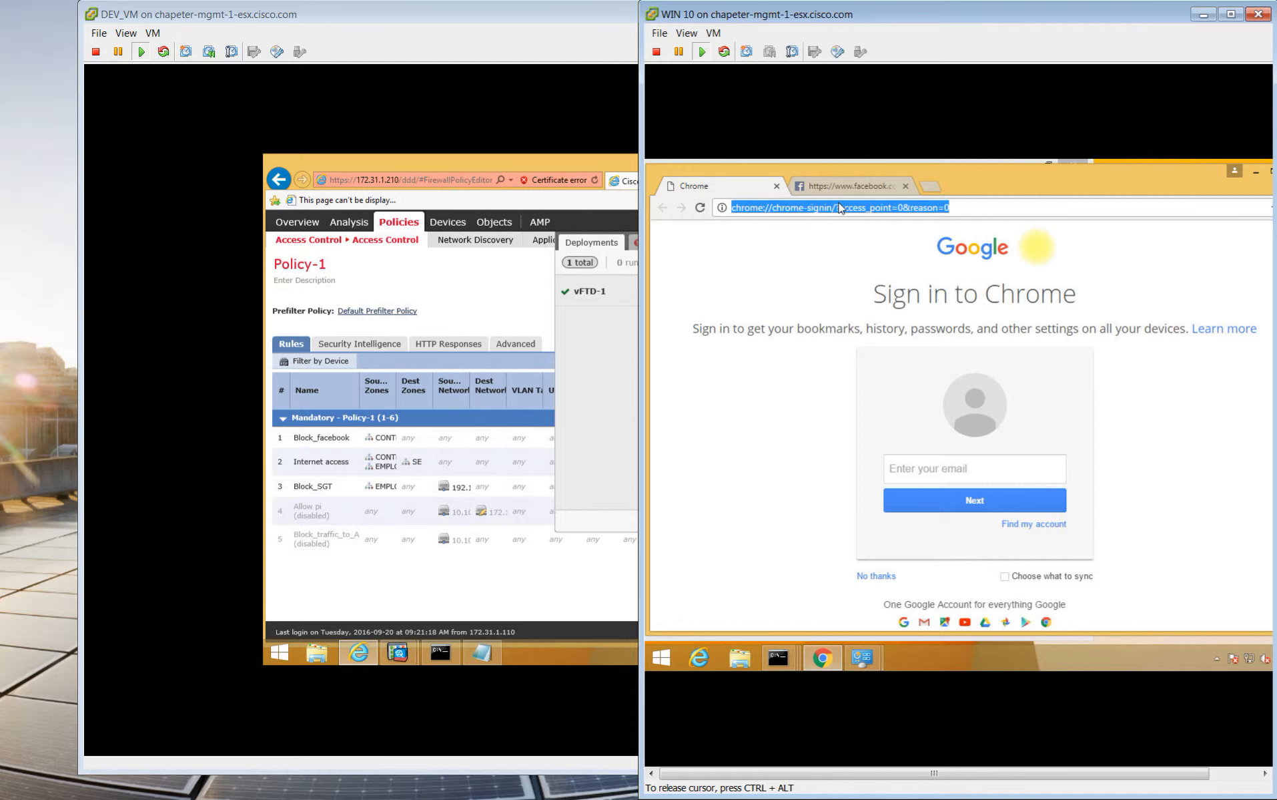
{"action": "type", "text": "gmail.com"}
{"action": "key", "text": "Return"}
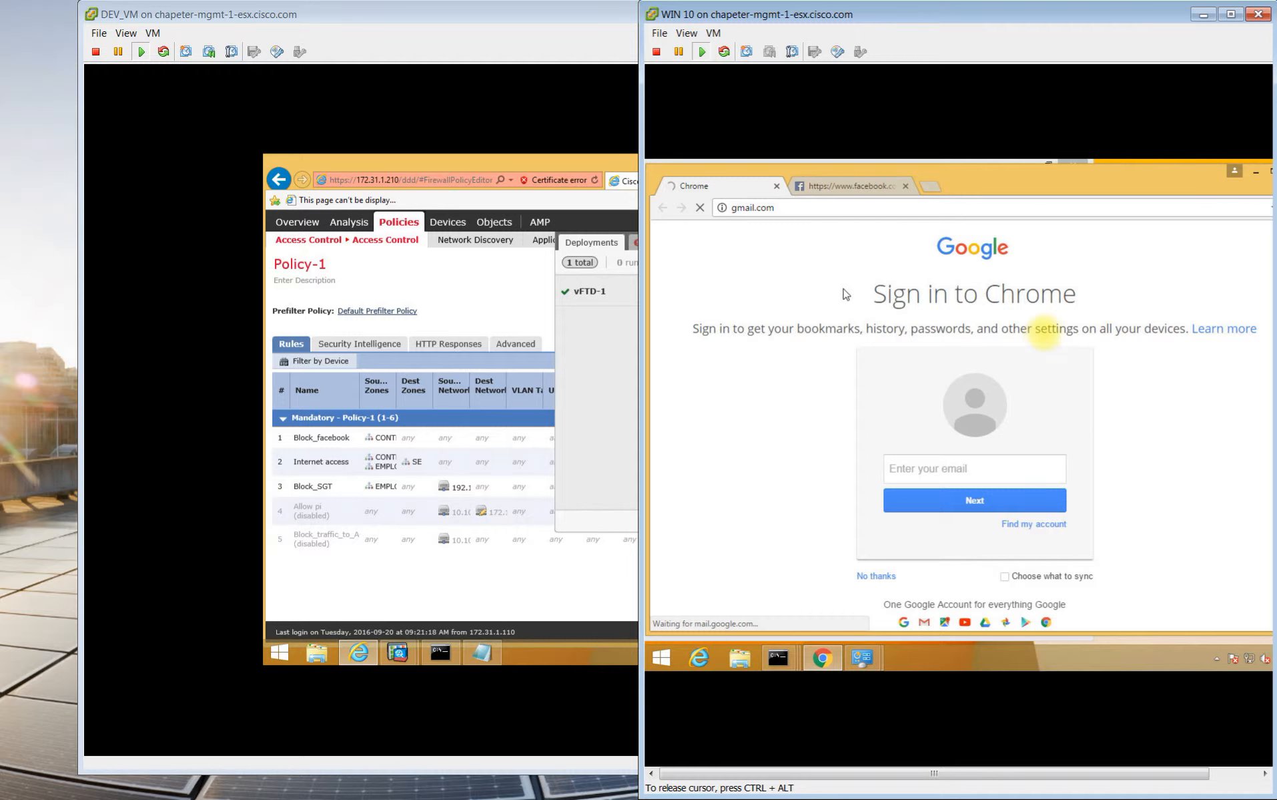
Compare the Gmail and blocked Facebook tabs, close Gmail, and return to the Firepower console.
{"action": "left_click", "coordinate": [850, 187]}
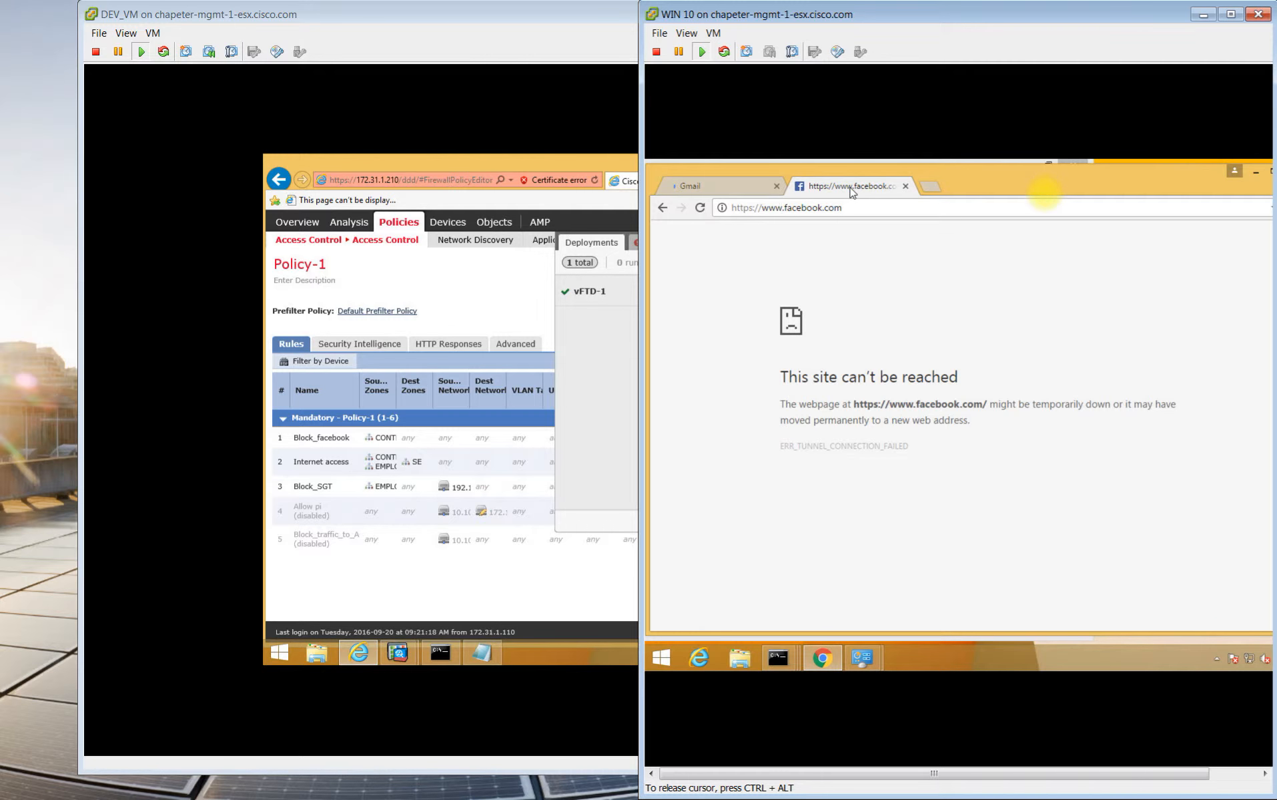
{"action": "left_click", "coordinate": [720, 191]}
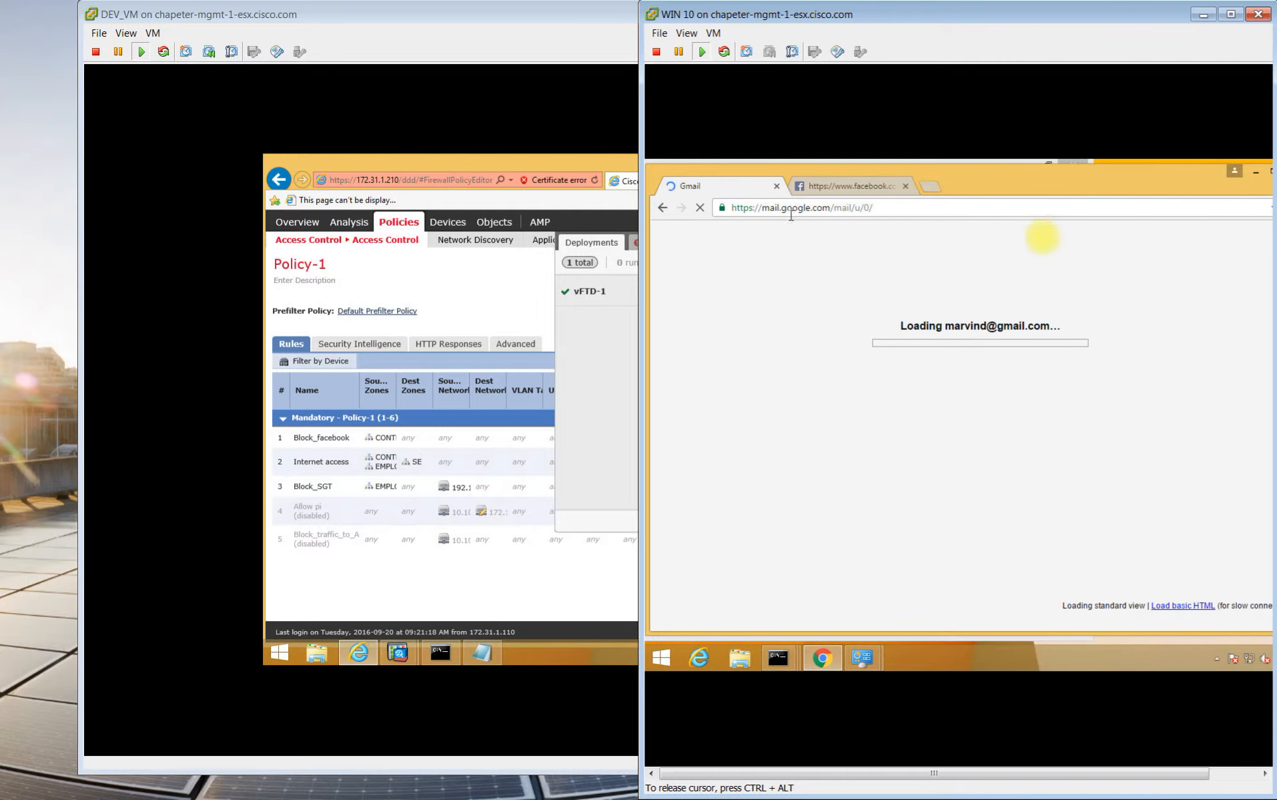
{"action": "left_click", "coordinate": [833, 193]}
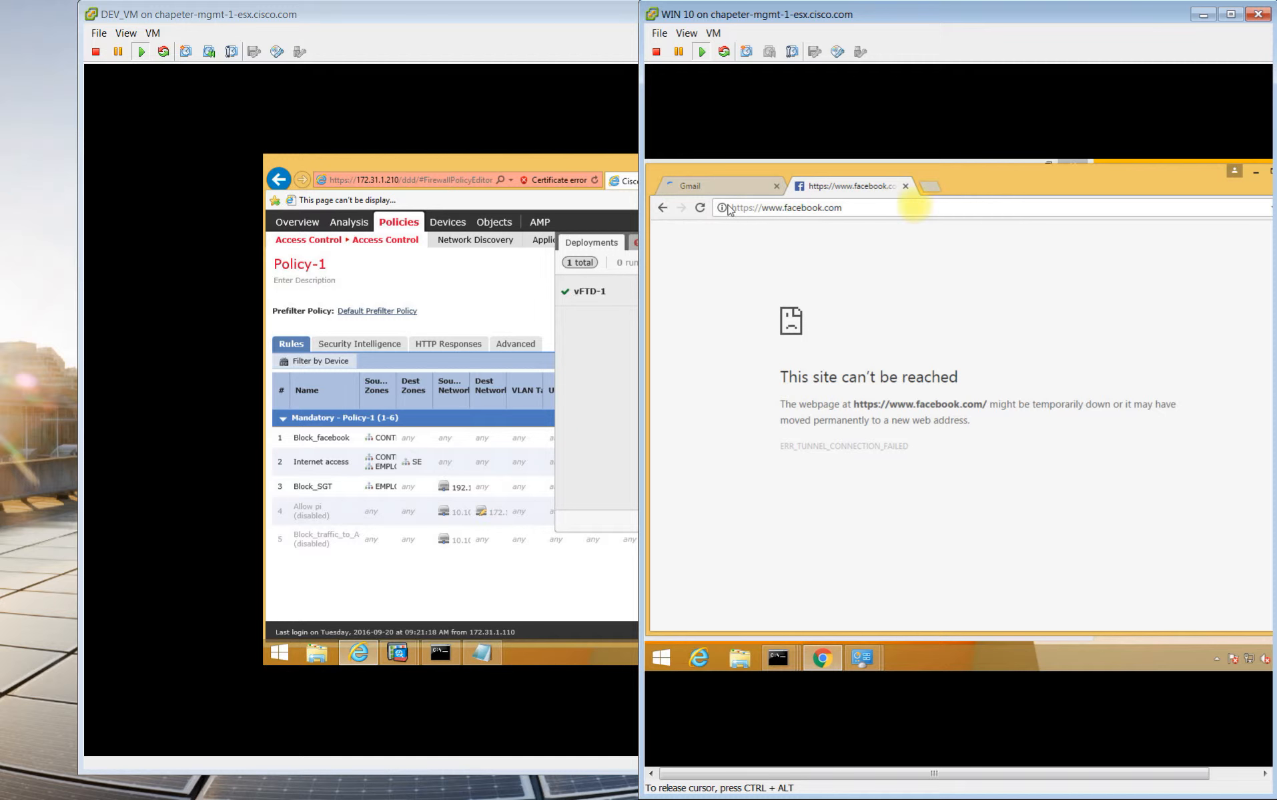
{"action": "left_click", "coordinate": [776, 186]}
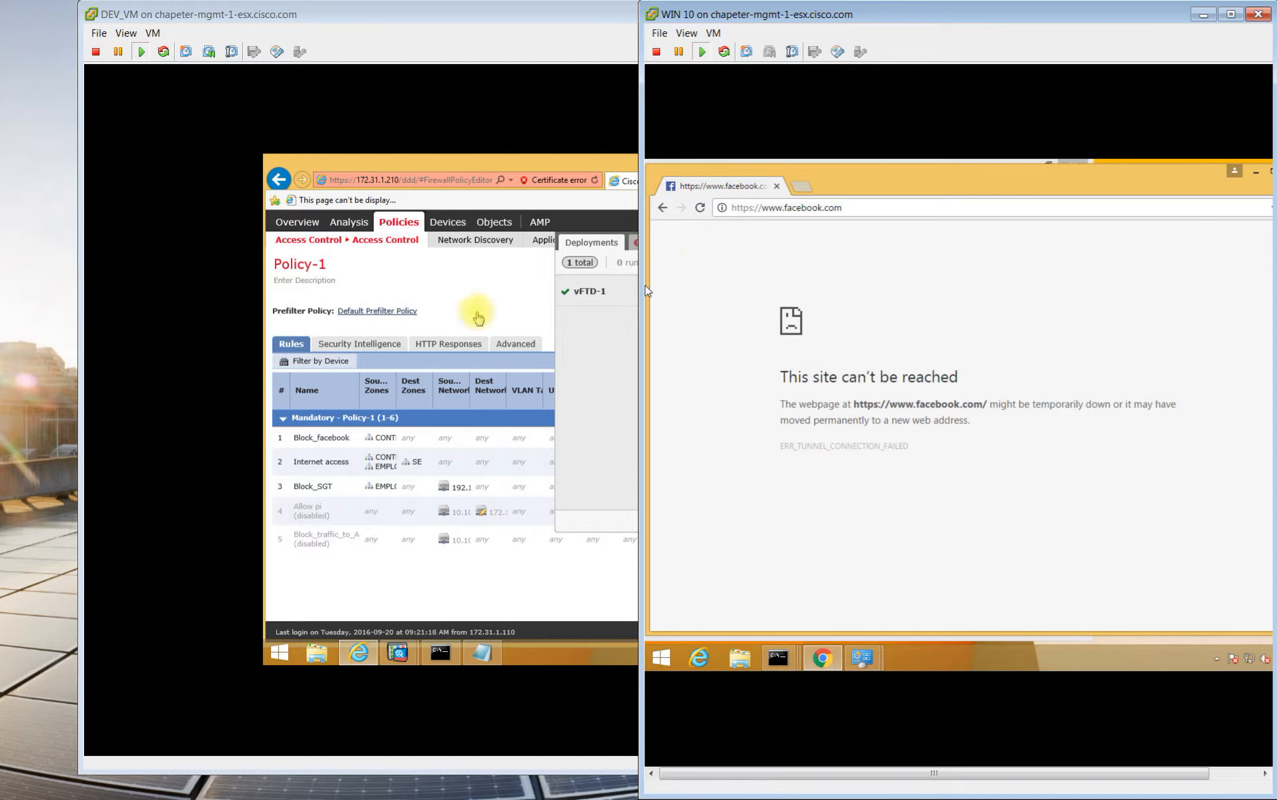
{"action": "left_click", "coordinate": [454, 304]}
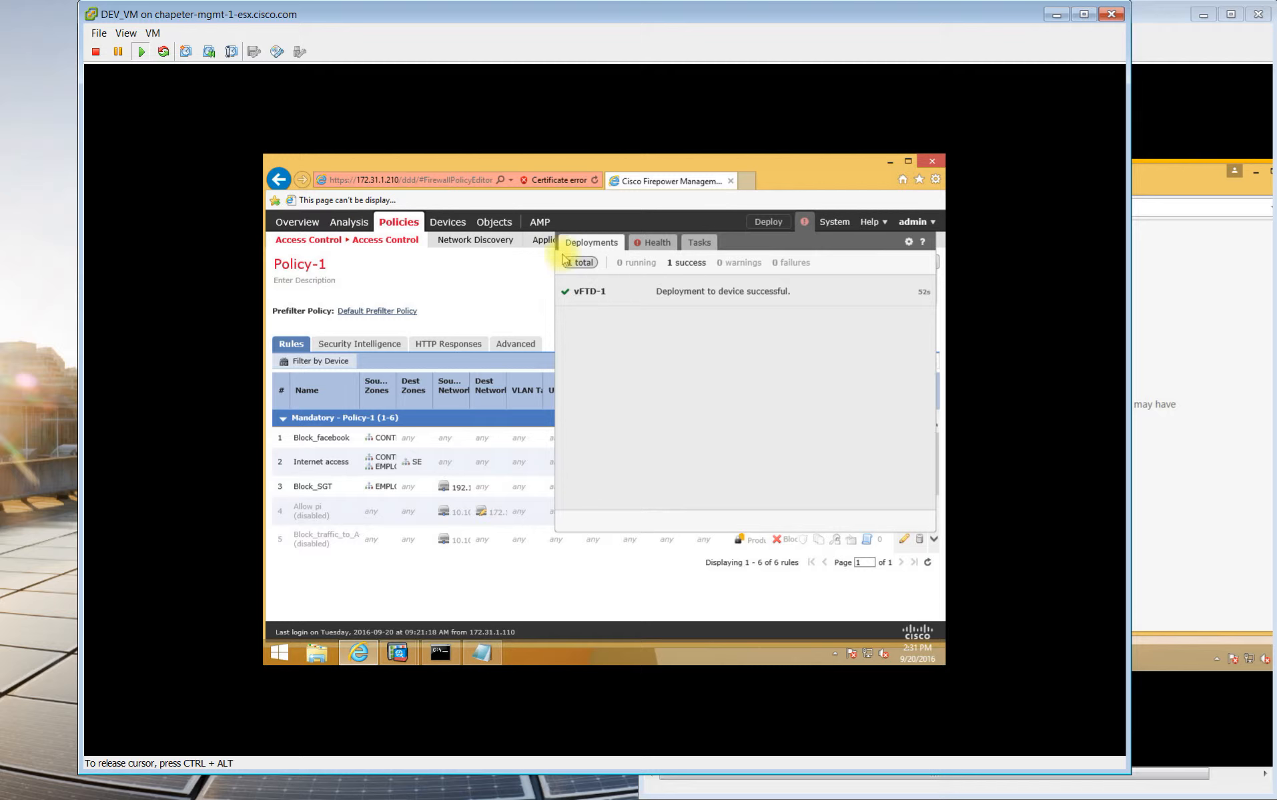
Open Analysis > Connections > Events and scroll across columns showing blocked facebook.com connections.
{"action": "left_click", "coordinate": [352, 223]}
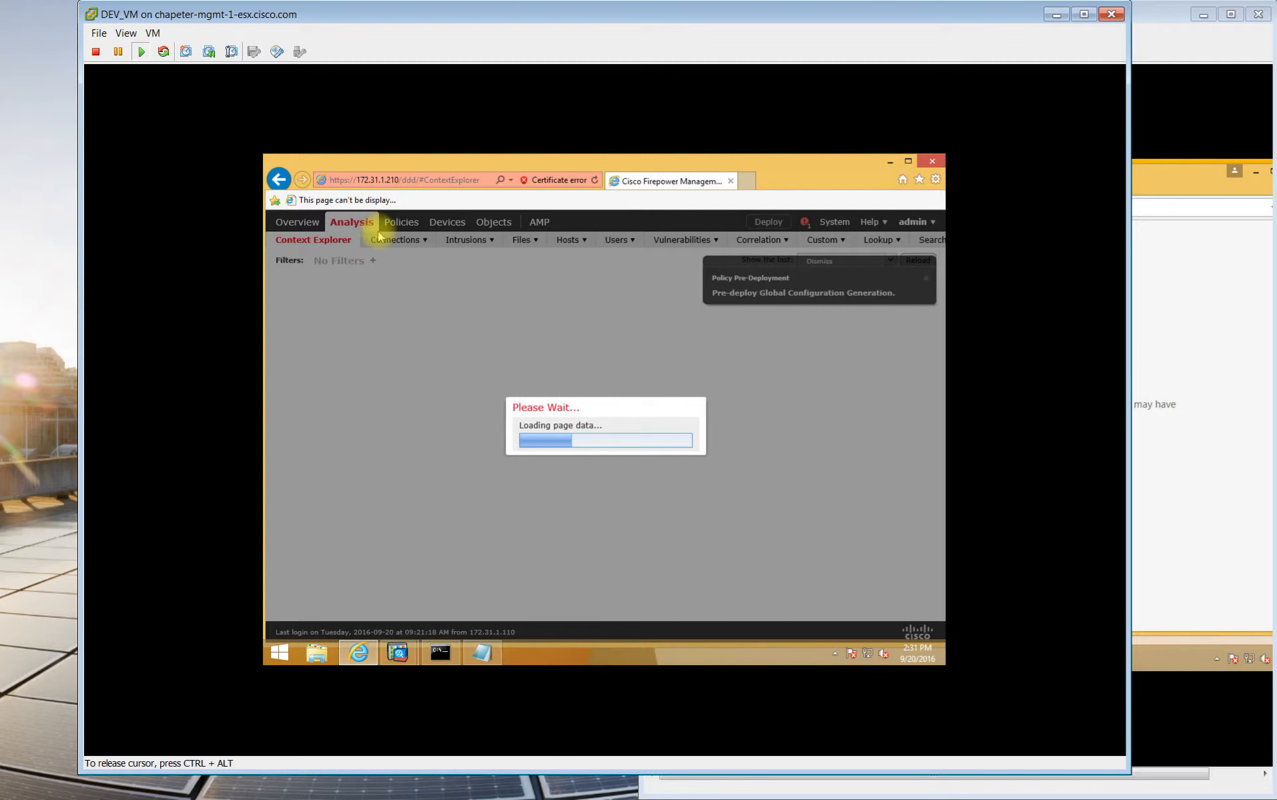
{"action": "mouse_move", "coordinate": [397, 238]}
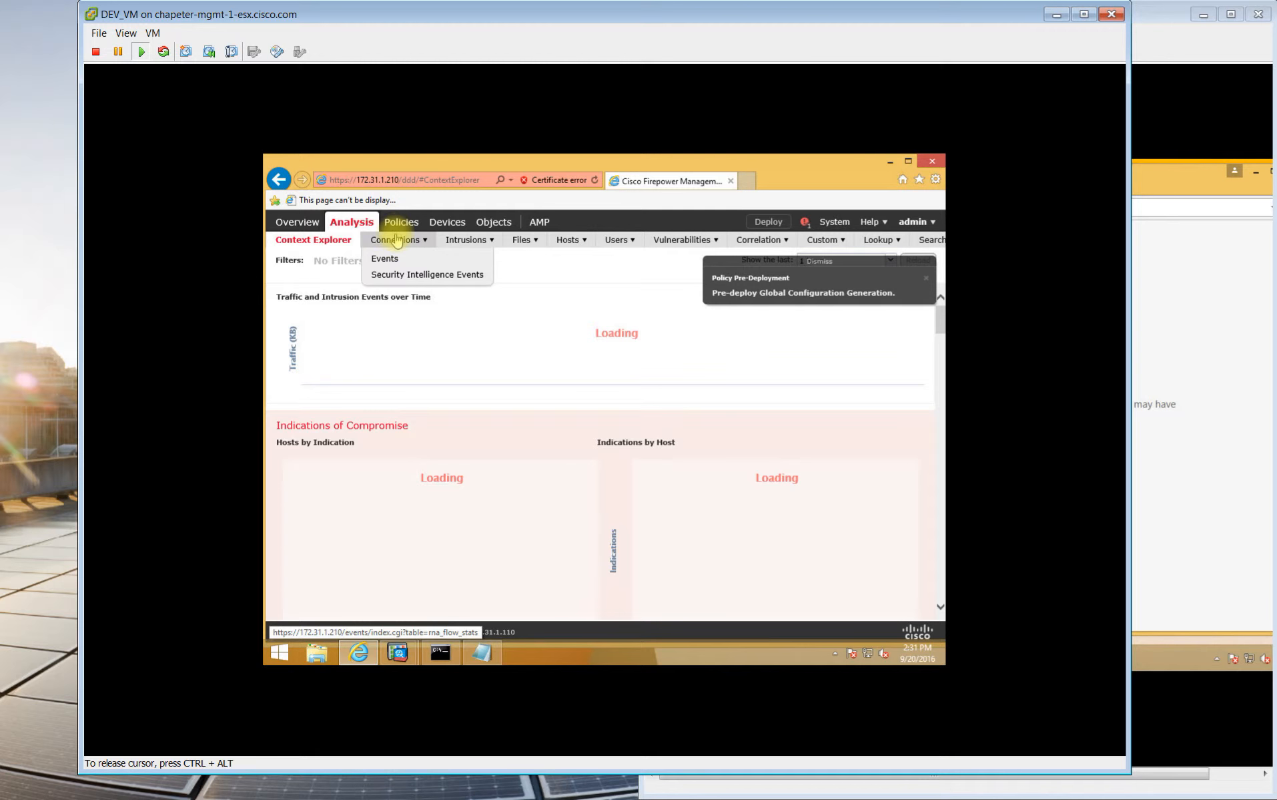
{"action": "left_click", "coordinate": [387, 259]}
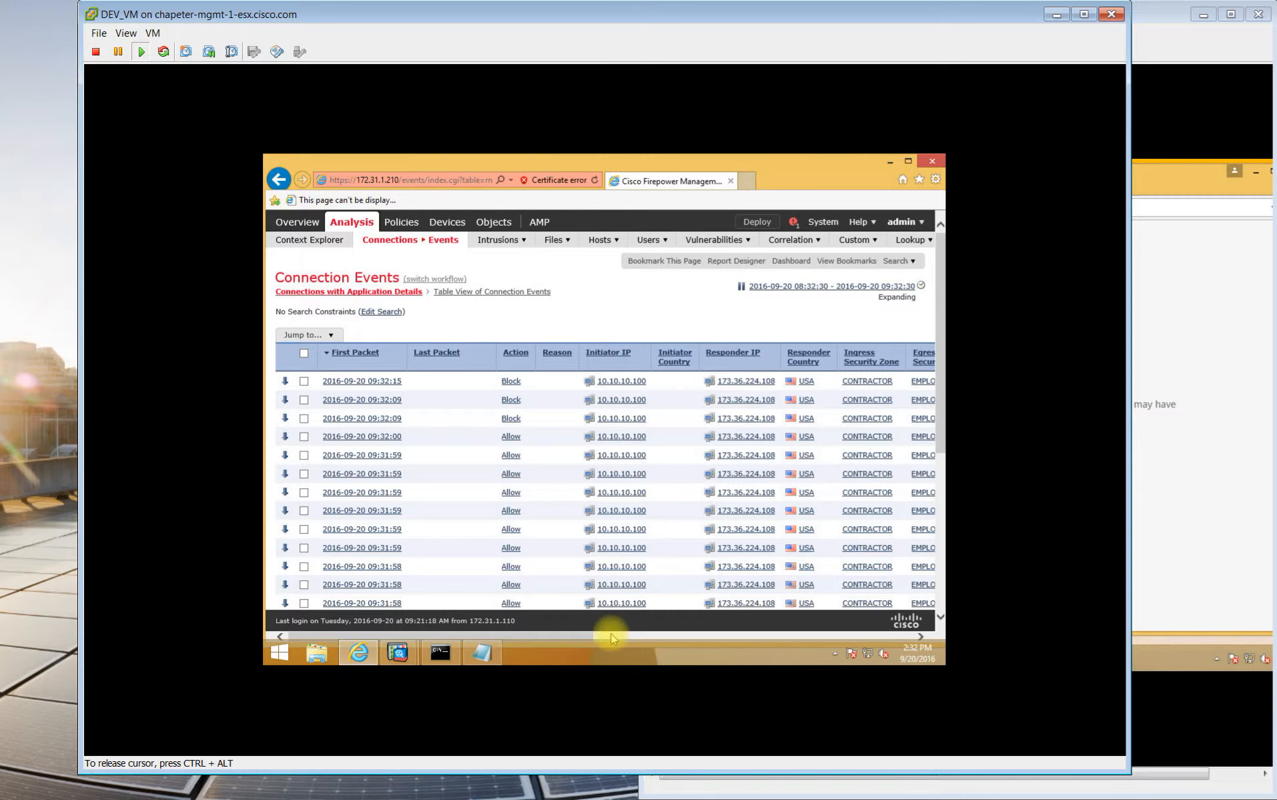
{"action": "left_click_drag", "start_coordinate": [532, 635], "coordinate": [815, 629]}
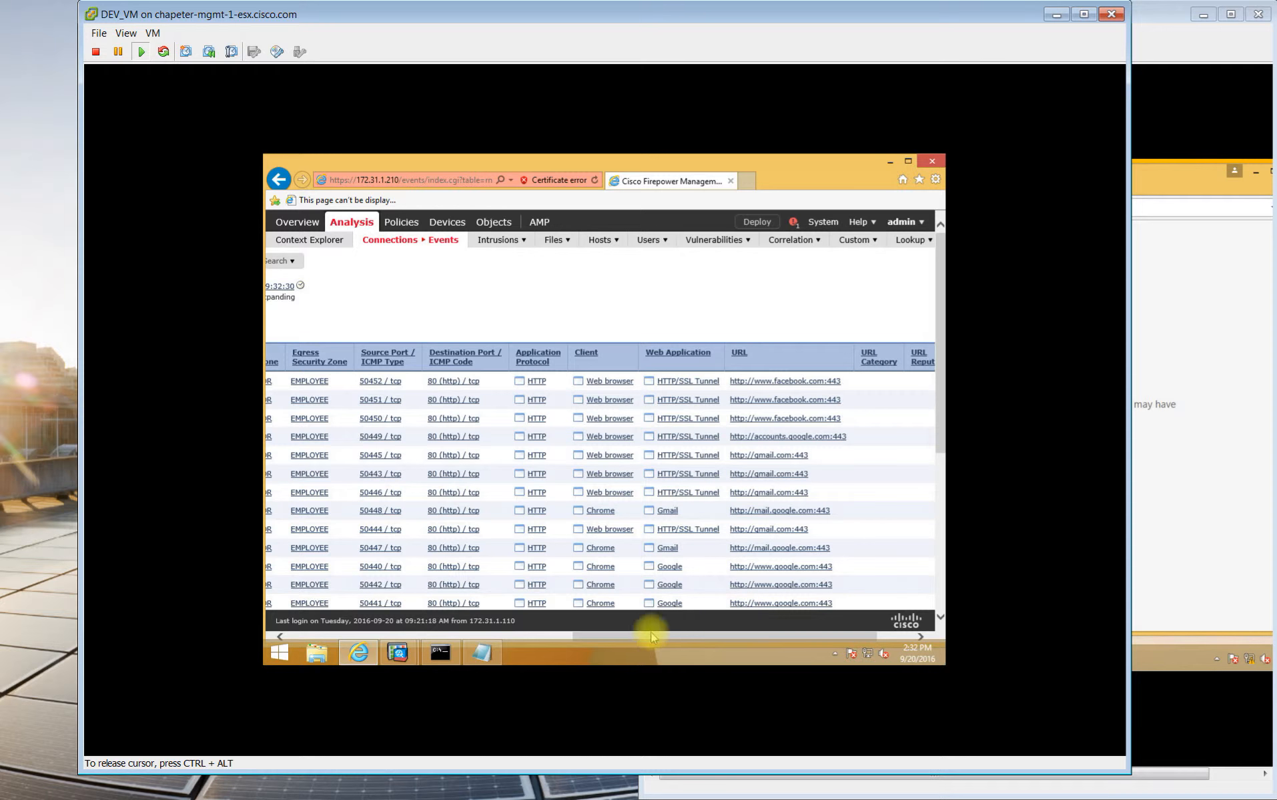
{"action": "left_click_drag", "start_coordinate": [638, 639], "coordinate": [386, 634]}
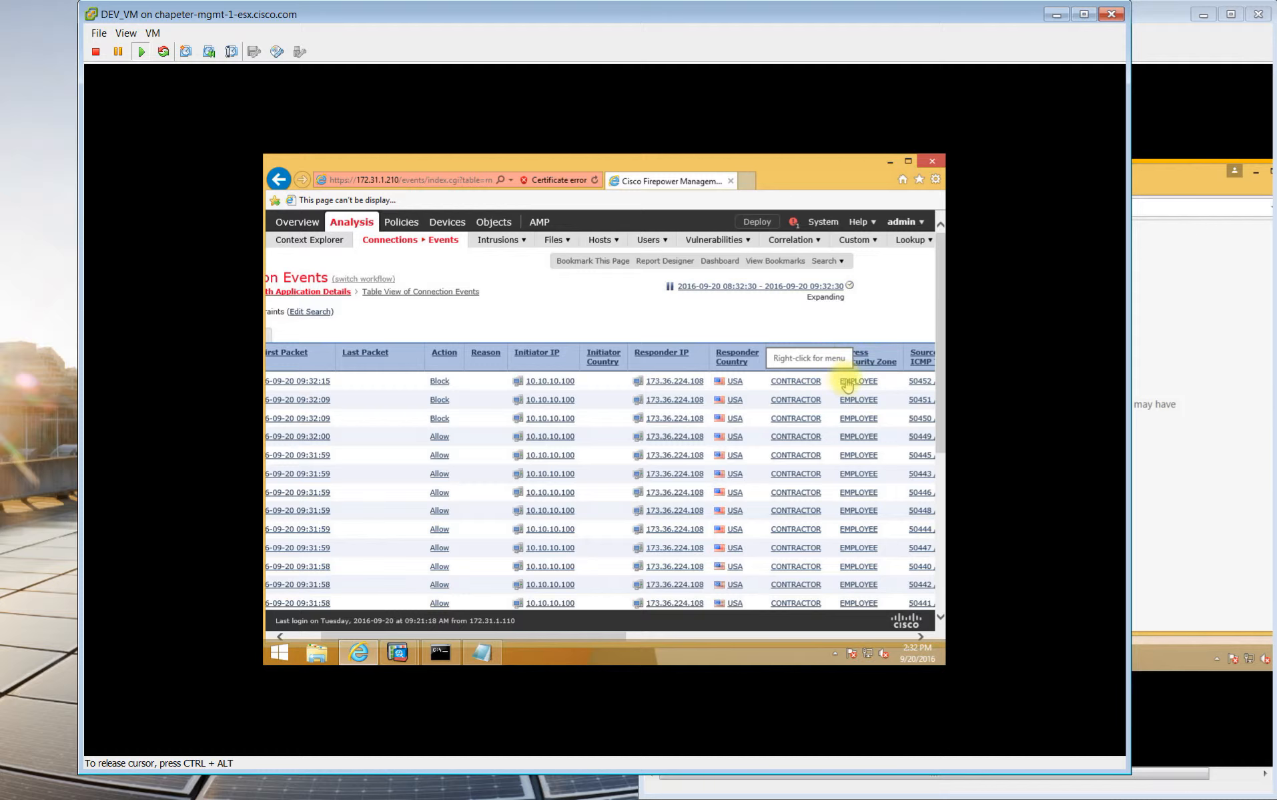
{"action": "left_click", "coordinate": [1186, 344]}
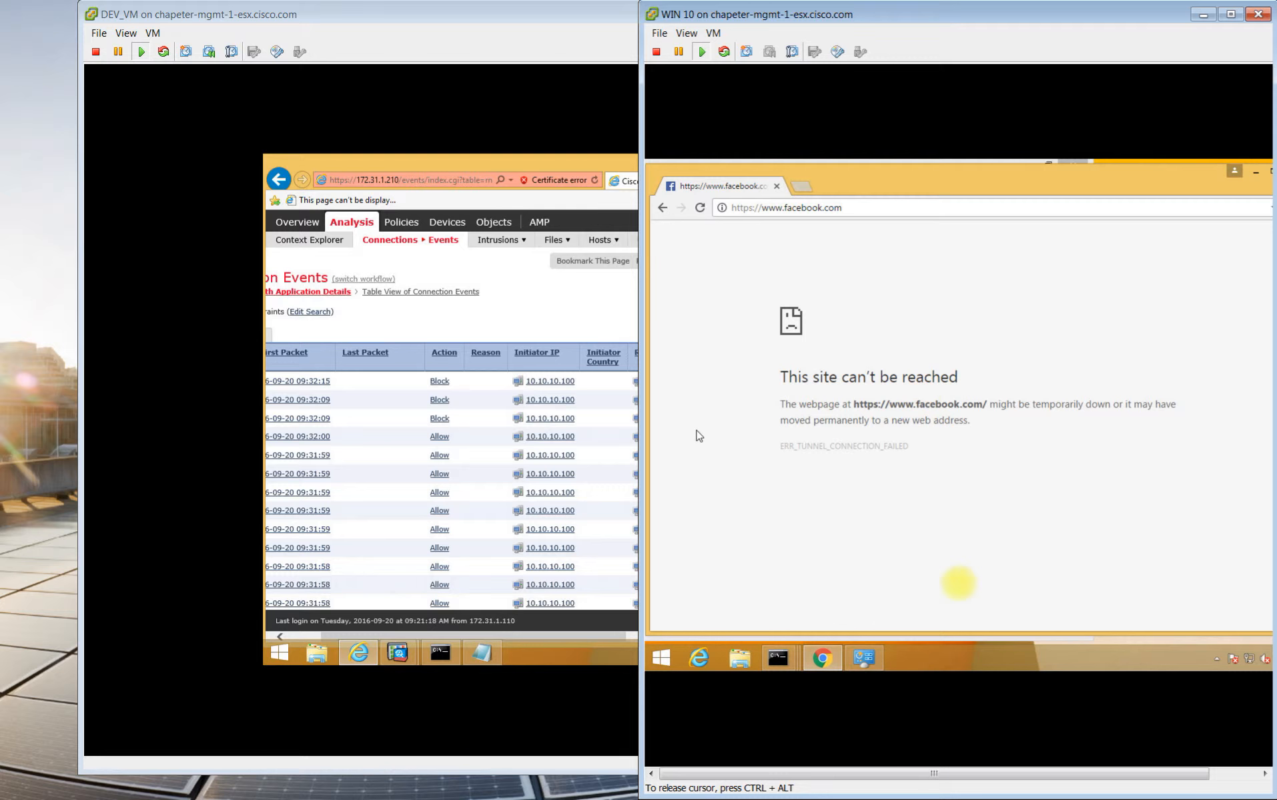
Launch the Remote Desktop Connection client from the Run dialog.
{"action": "left_click", "coordinate": [663, 656]}
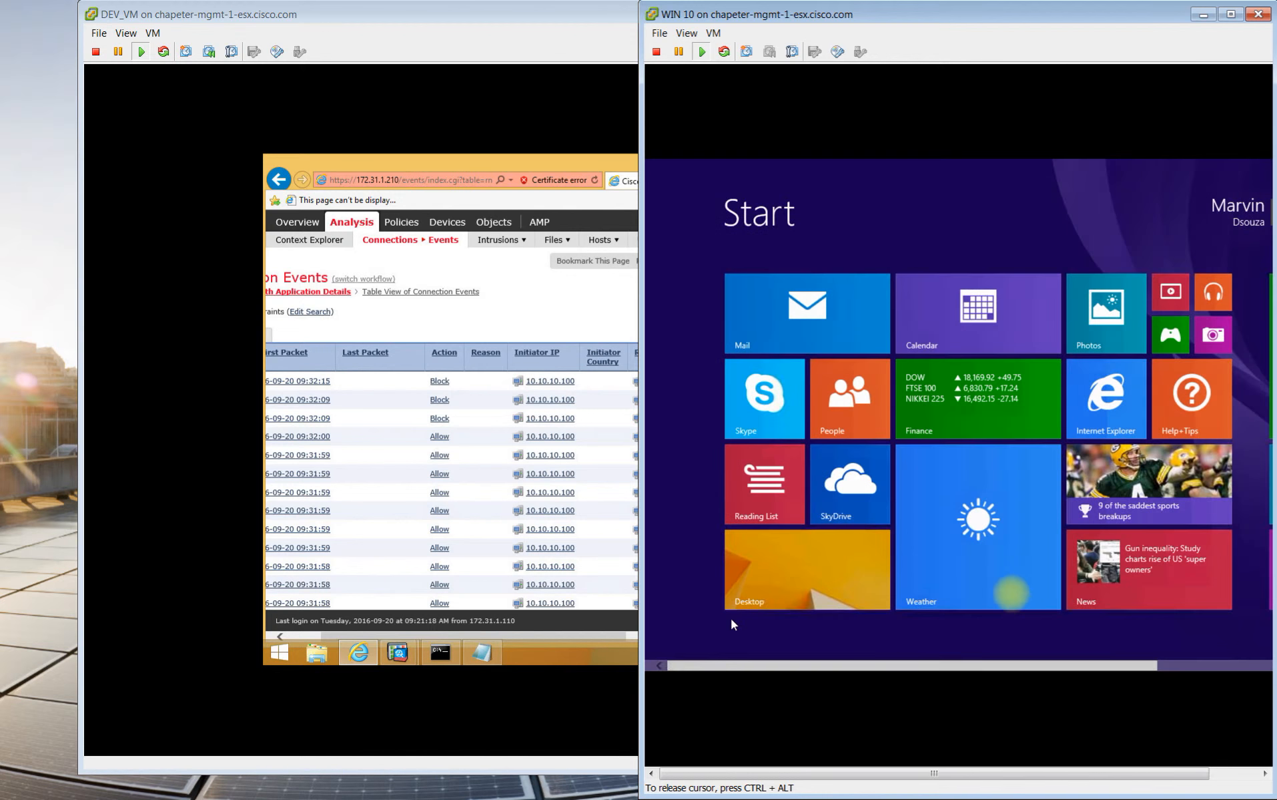
{"action": "left_click", "coordinate": [824, 554]}
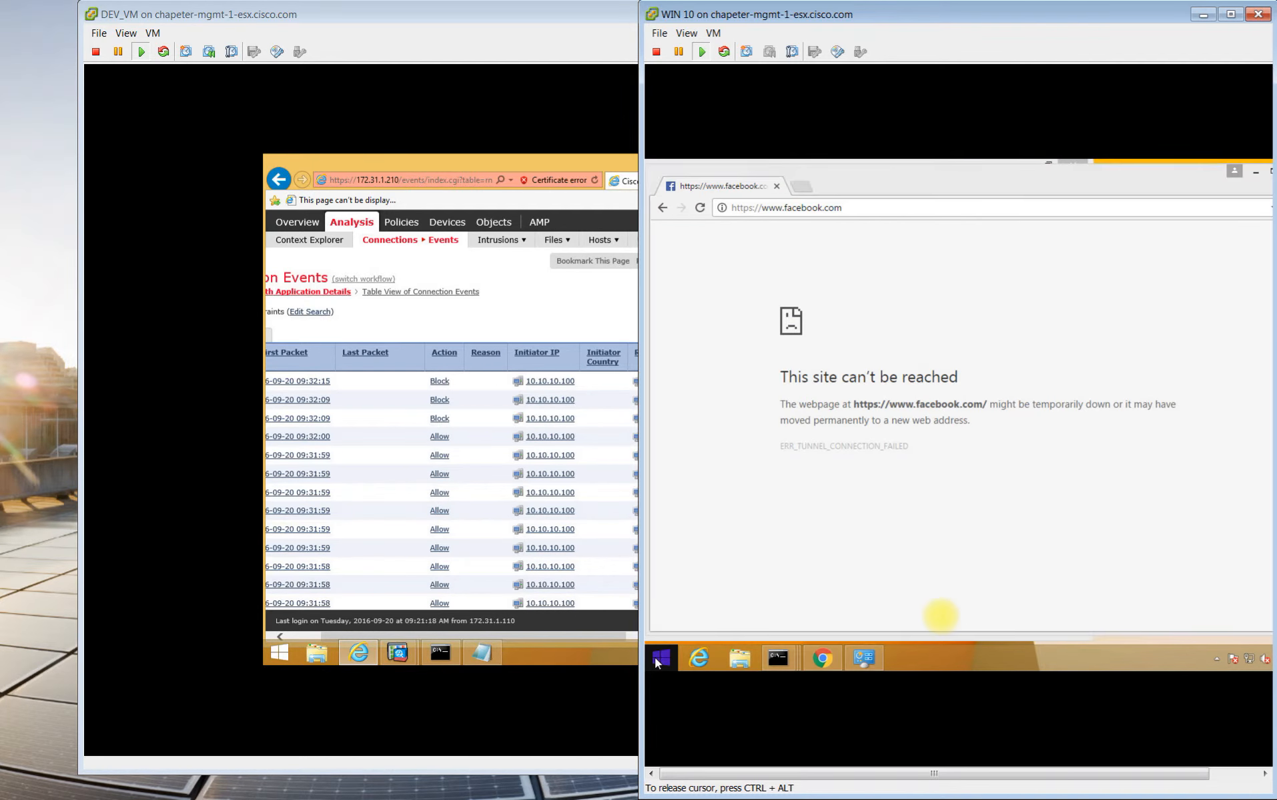
{"action": "right_click", "coordinate": [662, 657]}
{"action": "left_click", "coordinate": [691, 619]}
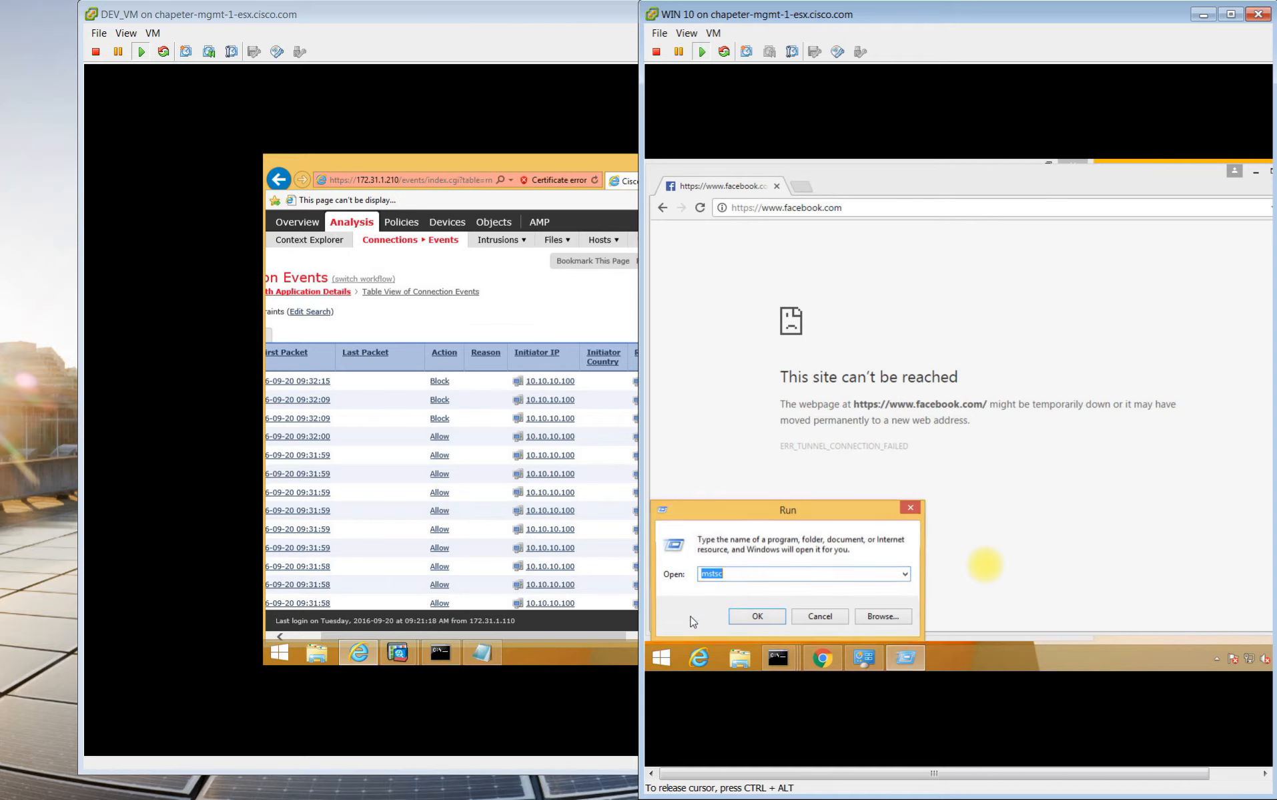
{"action": "left_click", "coordinate": [750, 617]}
Connect to 10.94.238.148 until the credentials prompt, then bring Firepower back to the front.
{"action": "left_click", "coordinate": [932, 322]}
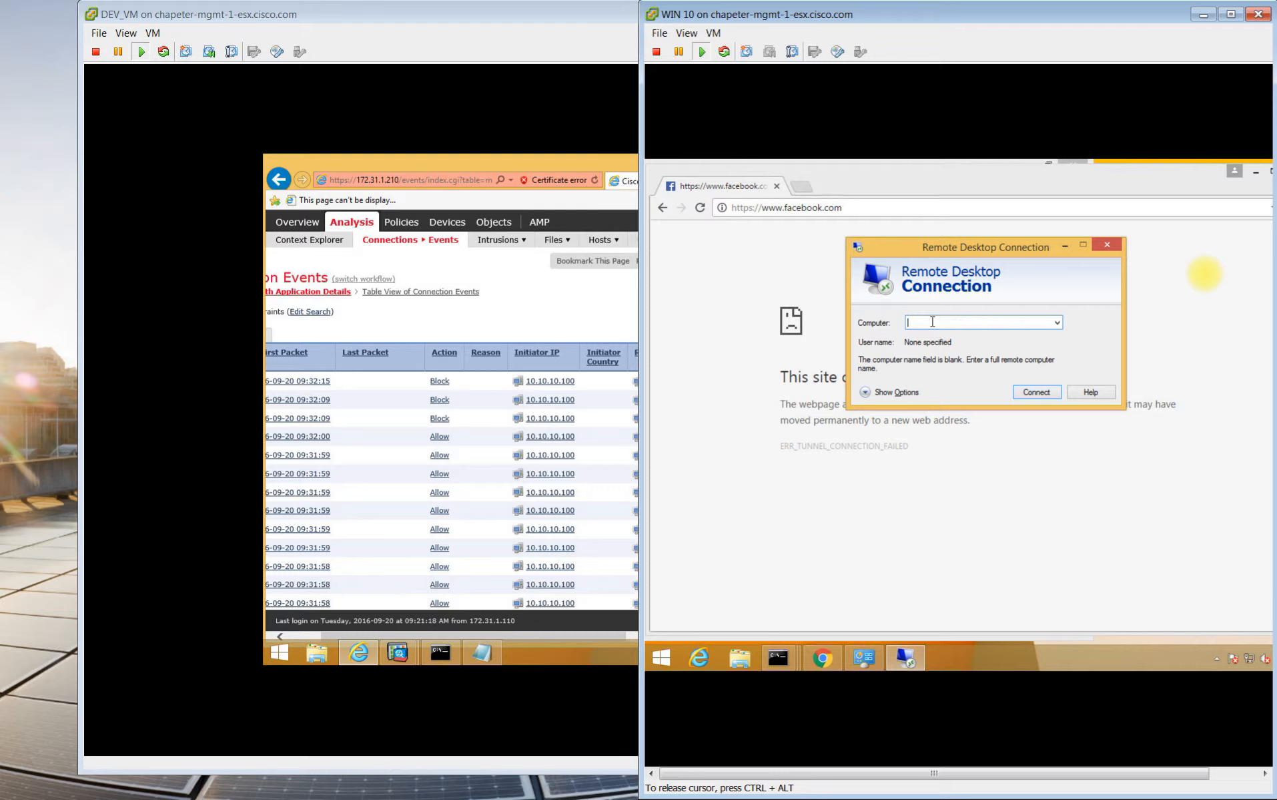
{"action": "type", "text": "10.94.238.148"}
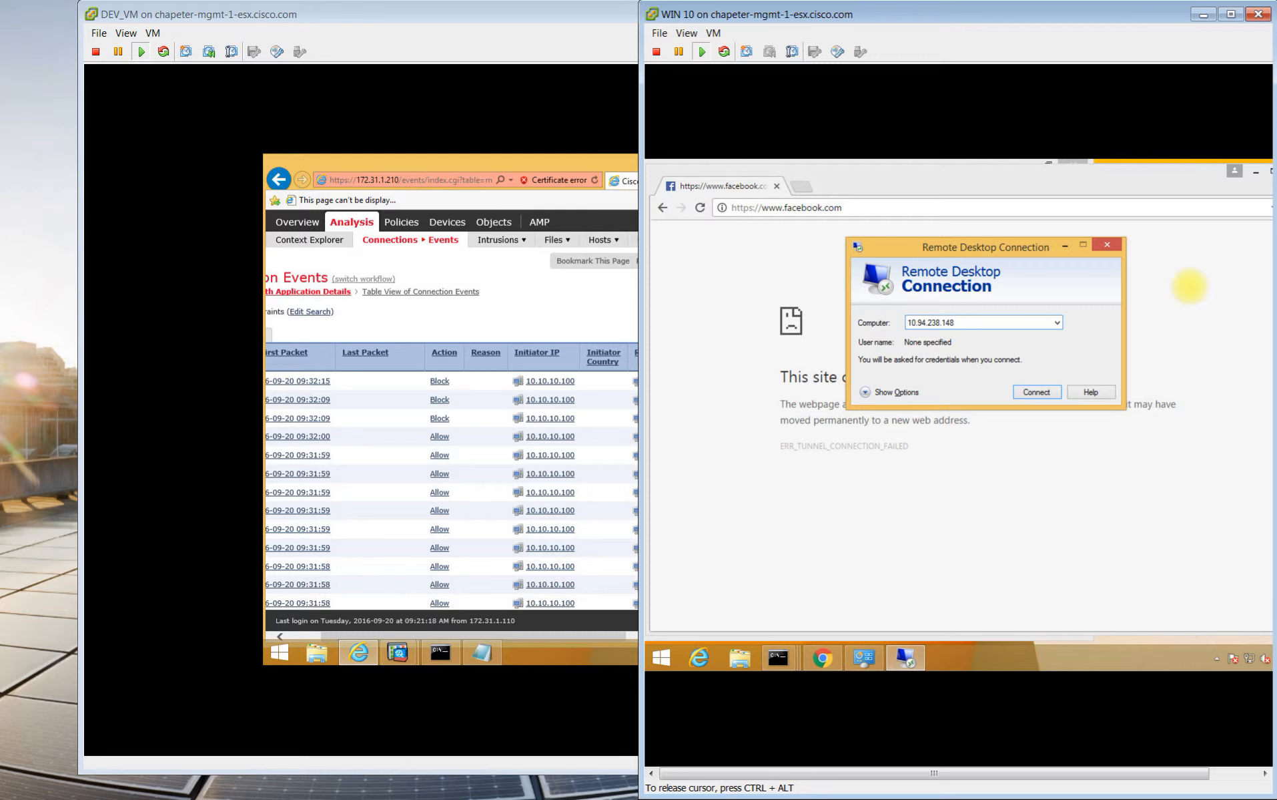
{"action": "left_click", "coordinate": [1028, 394]}
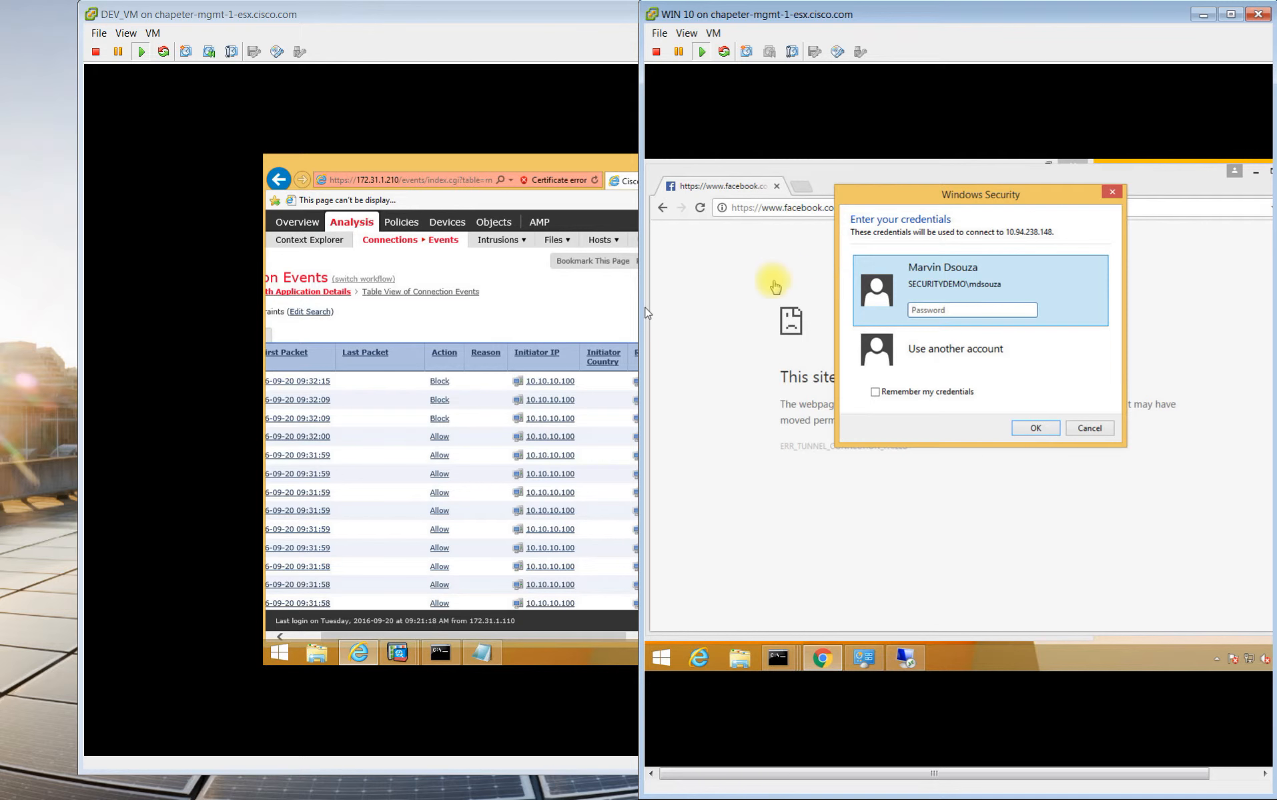
{"action": "left_click", "coordinate": [511, 308]}
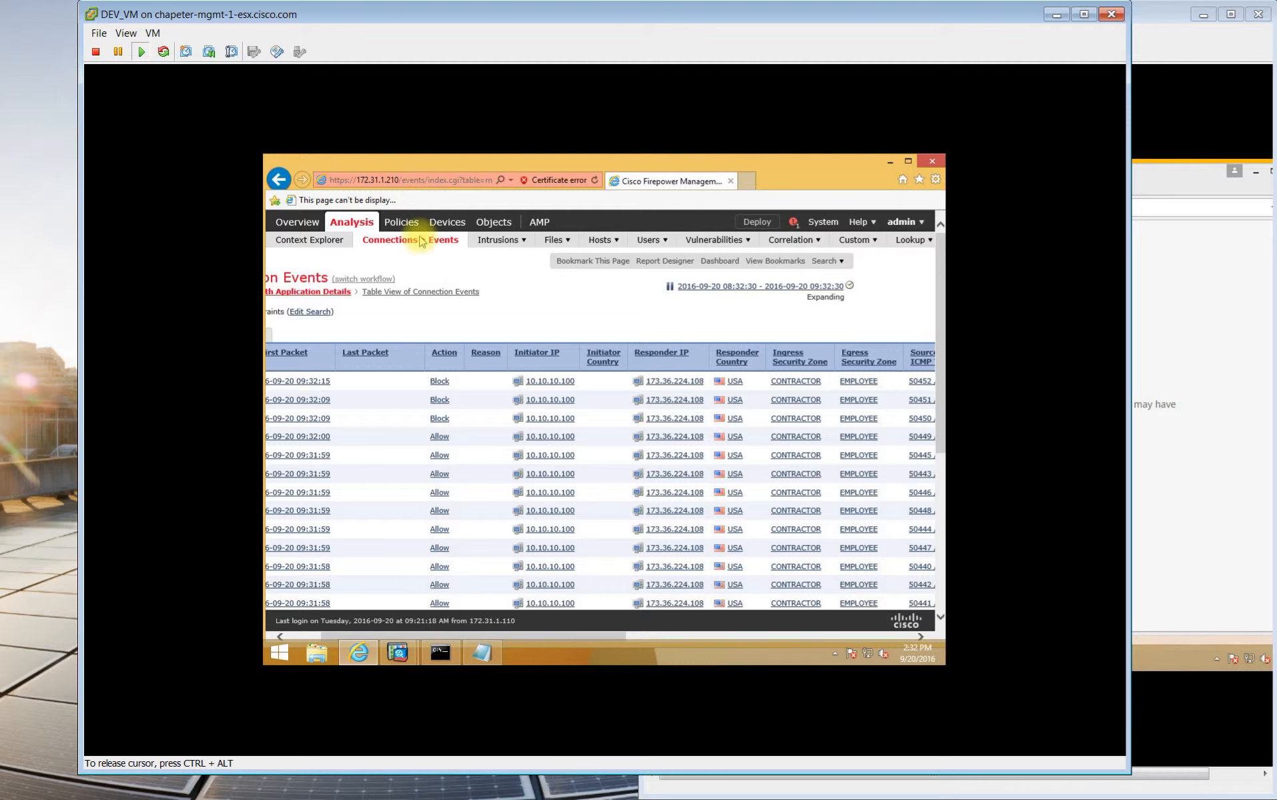
Open Policy-1 for editing from the Access Control policies list.
{"action": "mouse_move", "coordinate": [401, 222]}
{"action": "mouse_move", "coordinate": [327, 241]}
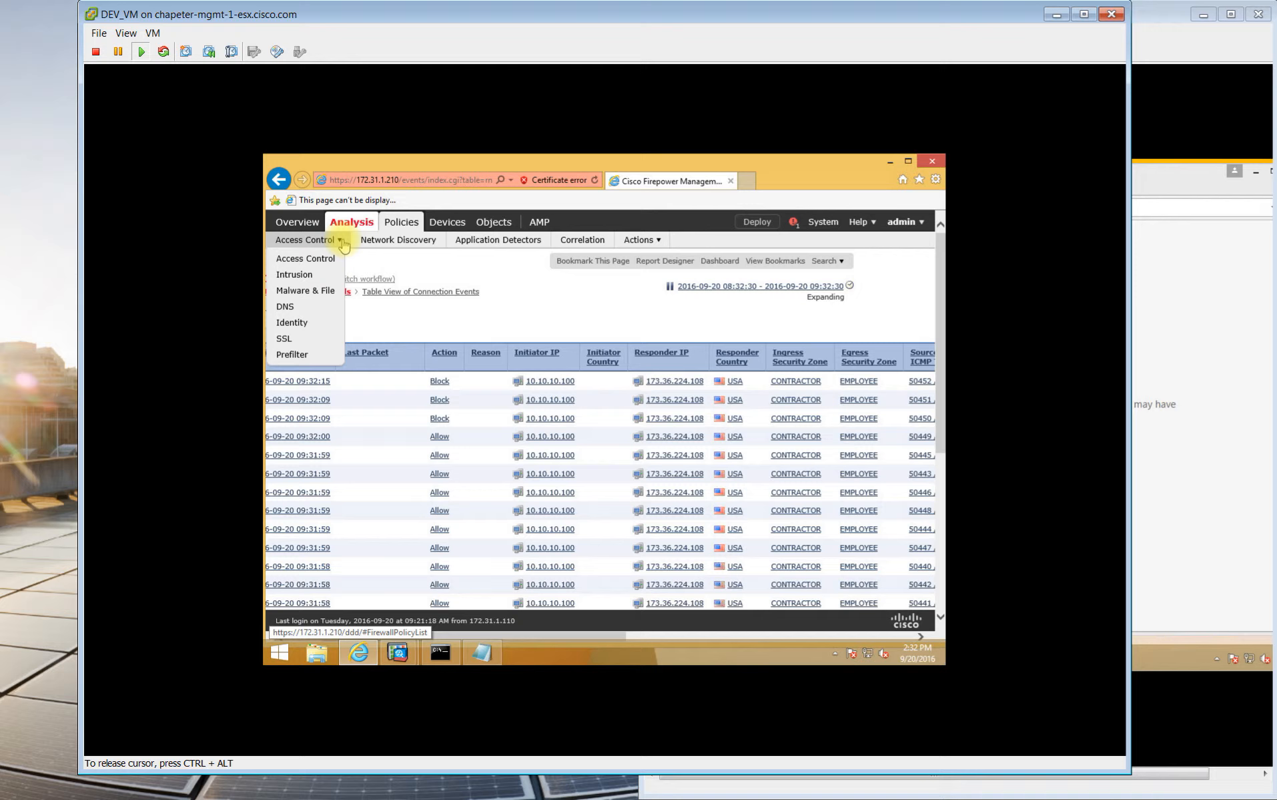
{"action": "left_click", "coordinate": [327, 259]}
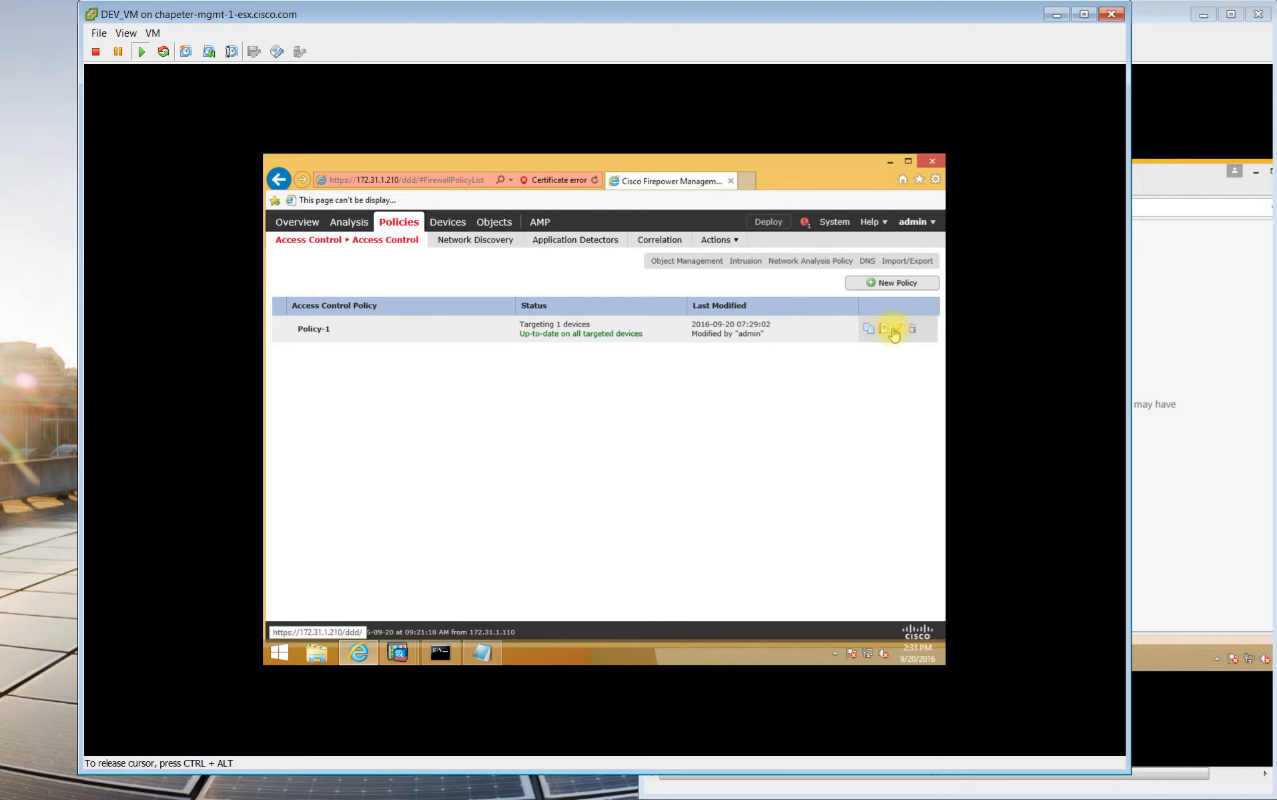
{"action": "left_click", "coordinate": [897, 330]}
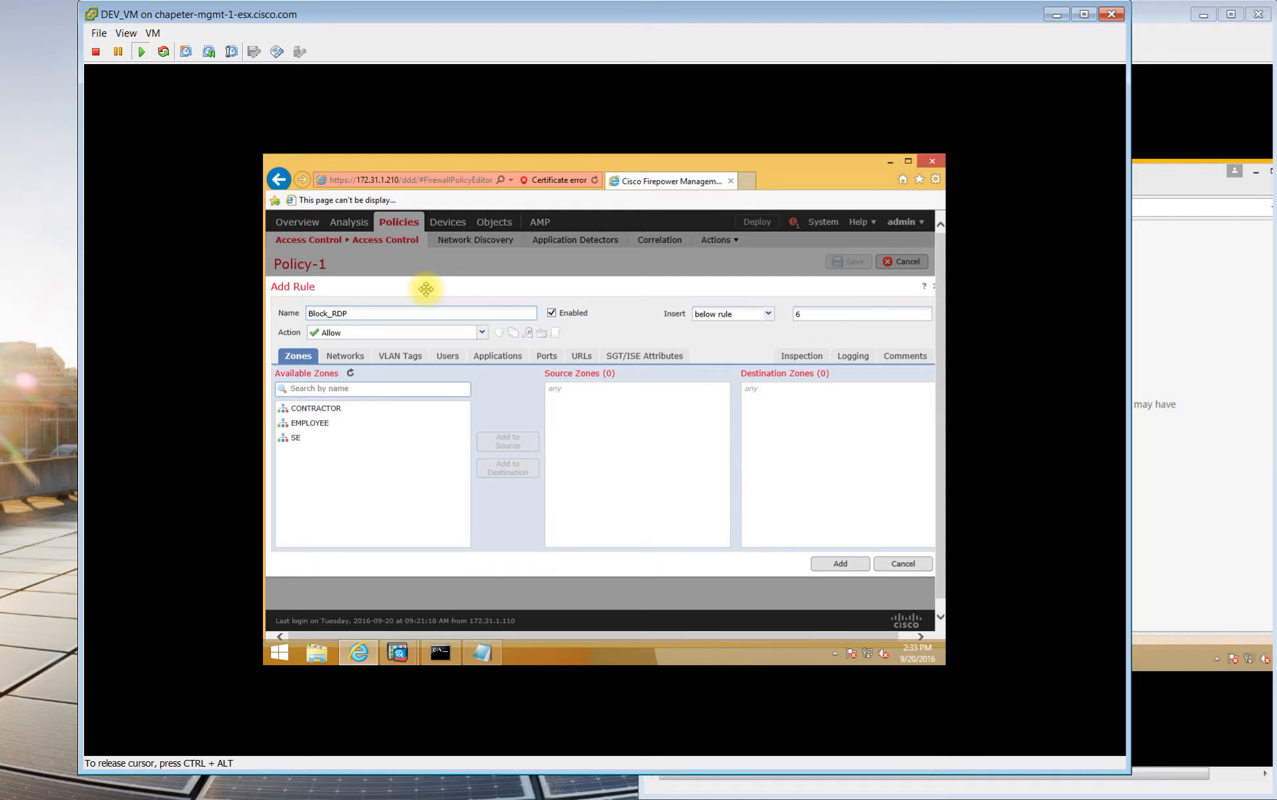
Add the CONTRACTOR source zone and the RDP application, and enable Log at Beginning of Connection.
{"action": "left_click", "coordinate": [316, 408]}
{"action": "left_click", "coordinate": [508, 441]}
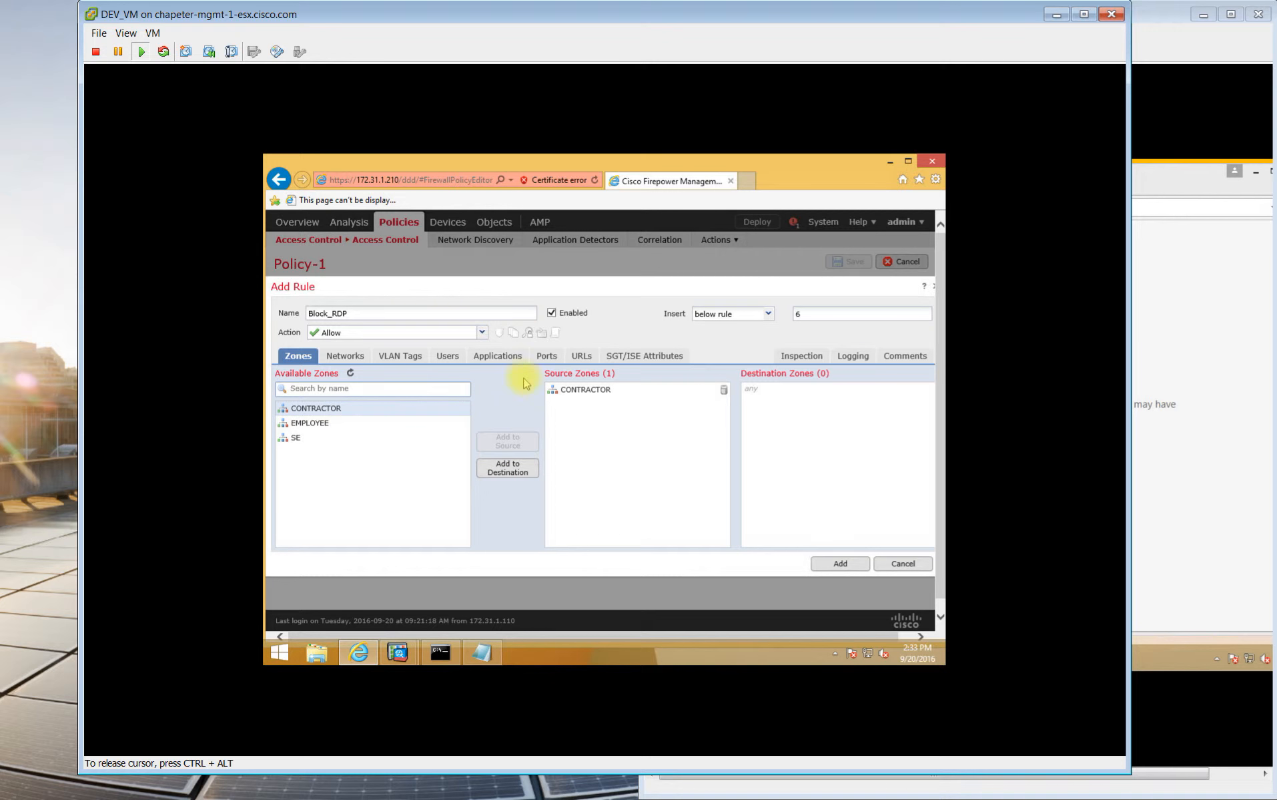
{"action": "left_click", "coordinate": [511, 359]}
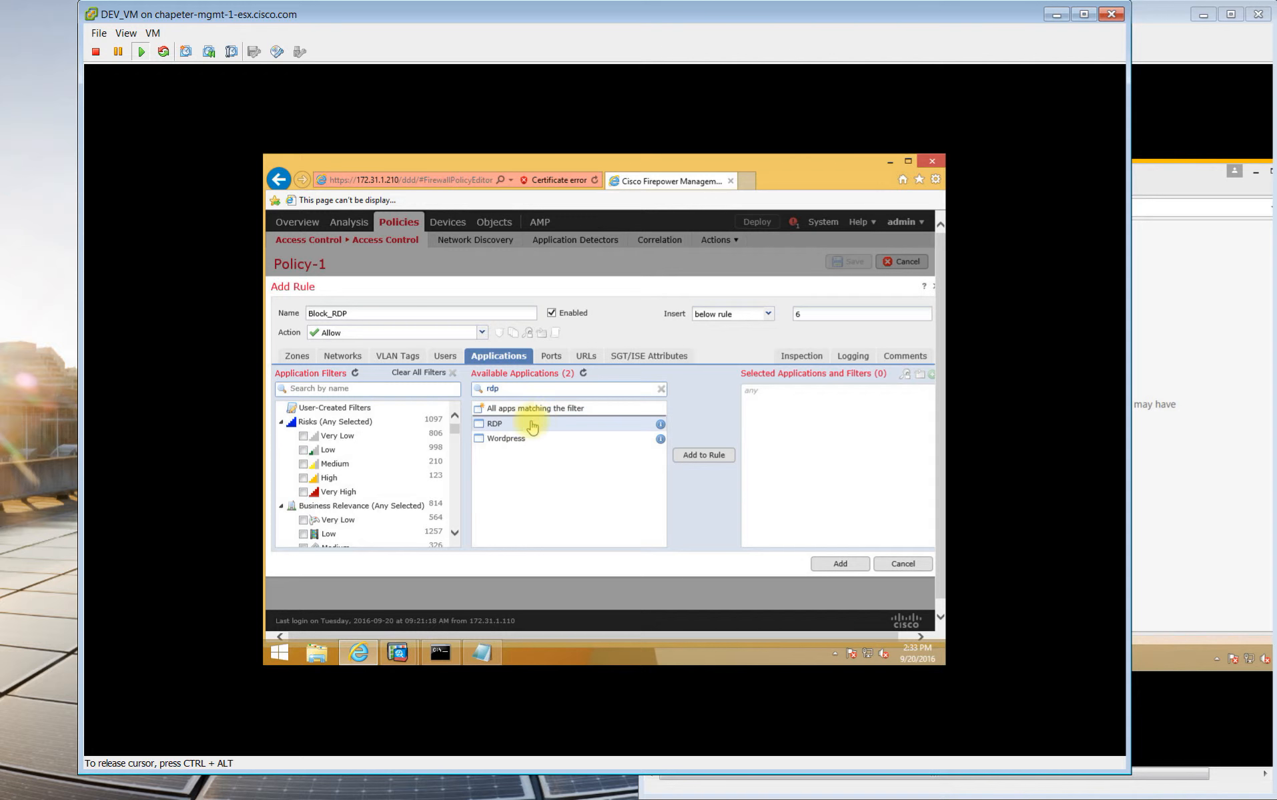
{"action": "left_click", "coordinate": [707, 458]}
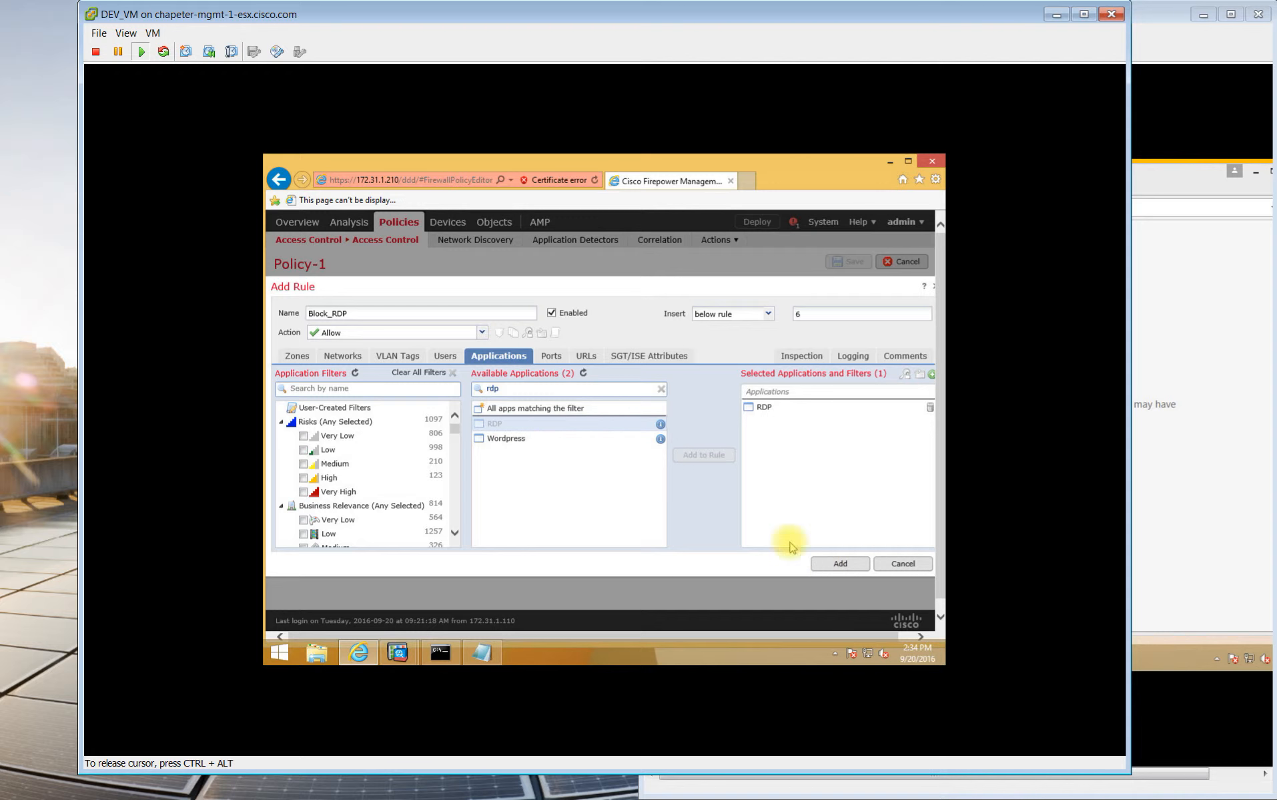
{"action": "left_click", "coordinate": [854, 359]}
{"action": "left_click", "coordinate": [279, 384]}
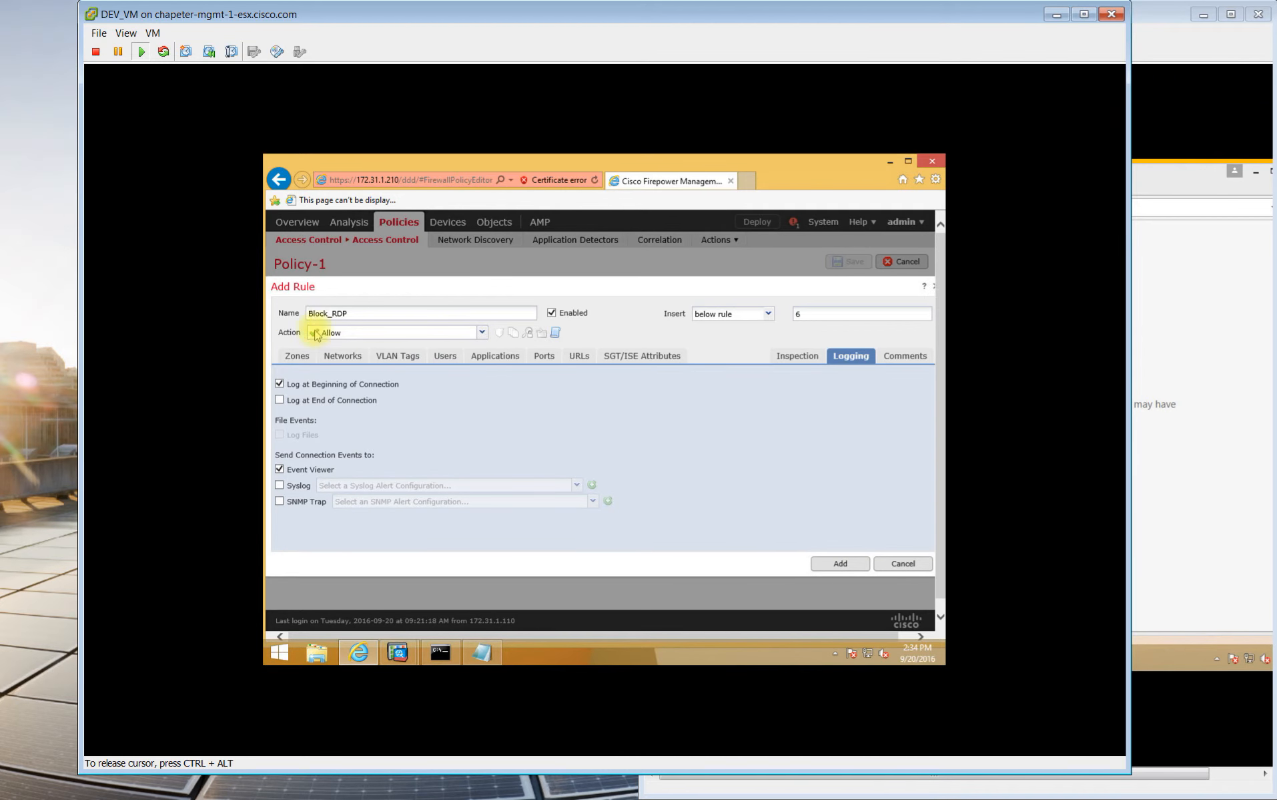
Set the Block_RDP rule action to Block and recheck its RDP application.
{"action": "left_click", "coordinate": [381, 339]}
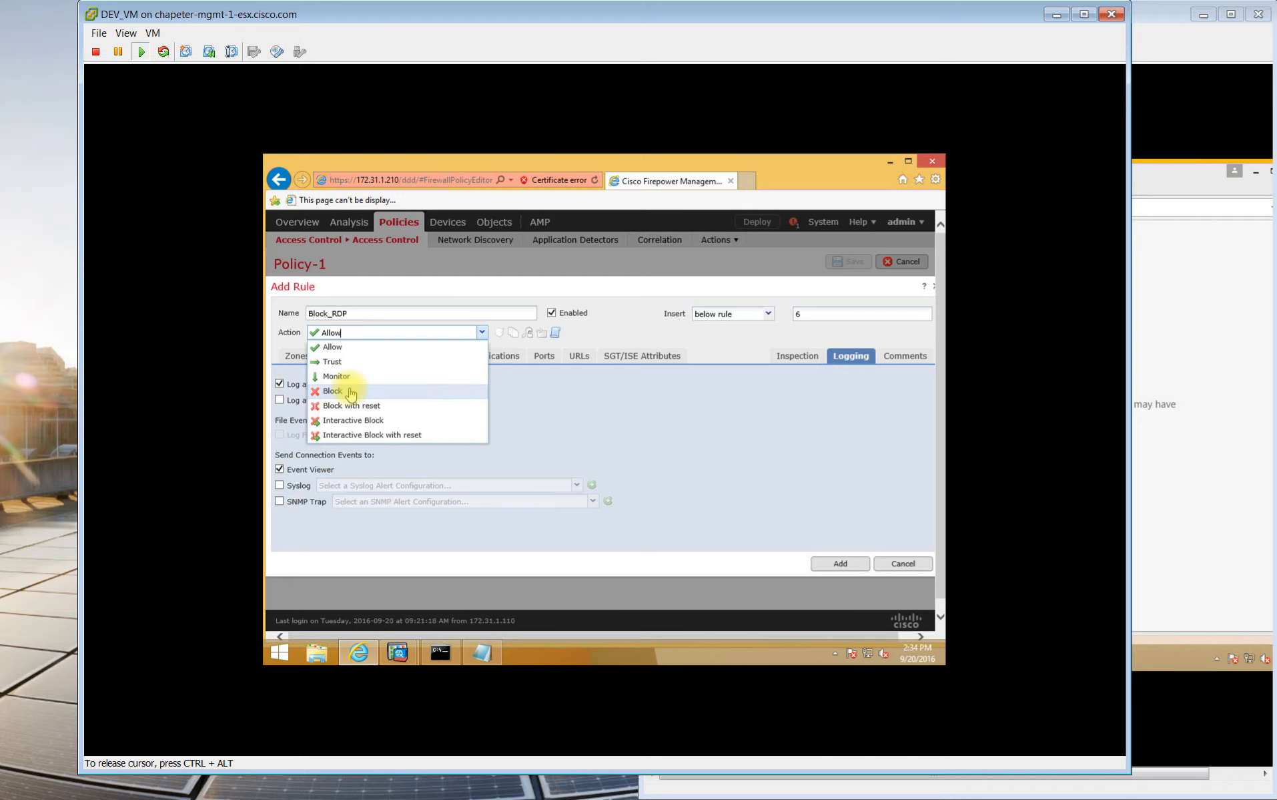
{"action": "left_click", "coordinate": [357, 391]}
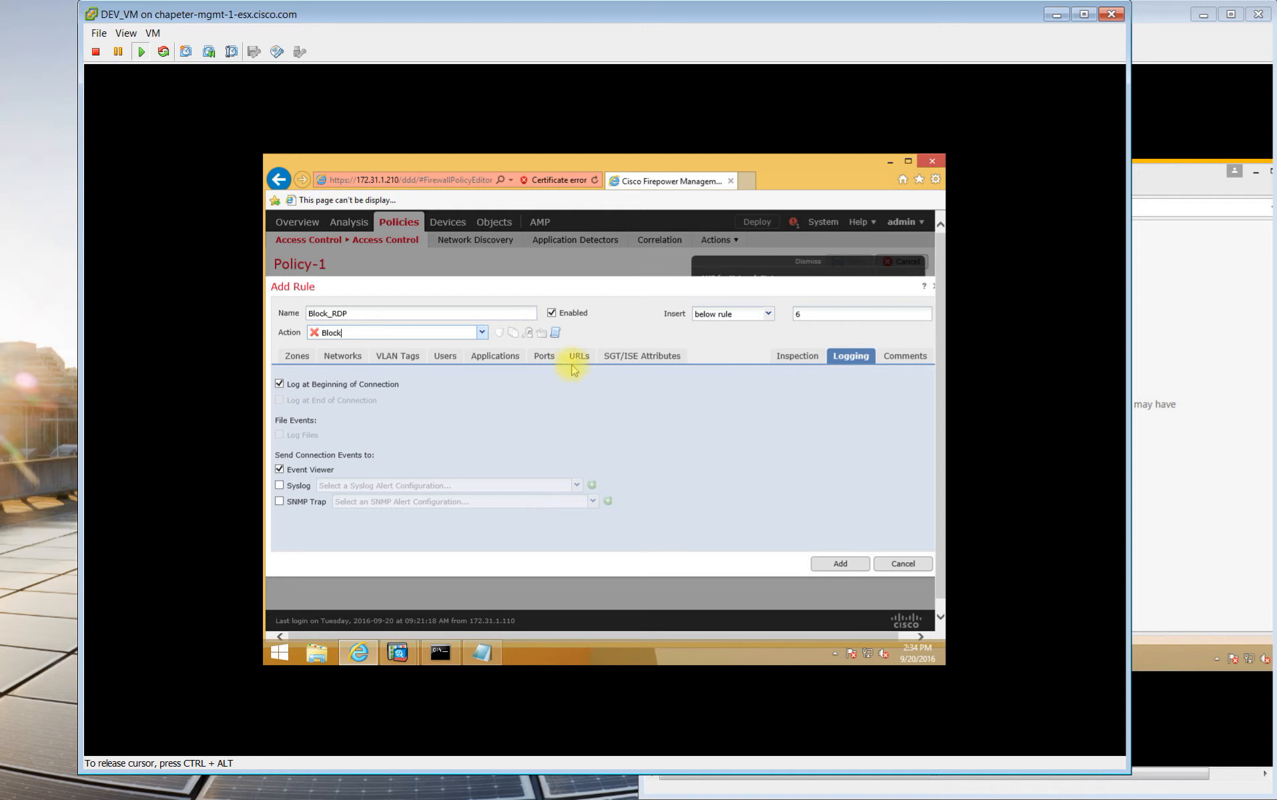
{"action": "left_click", "coordinate": [507, 355]}
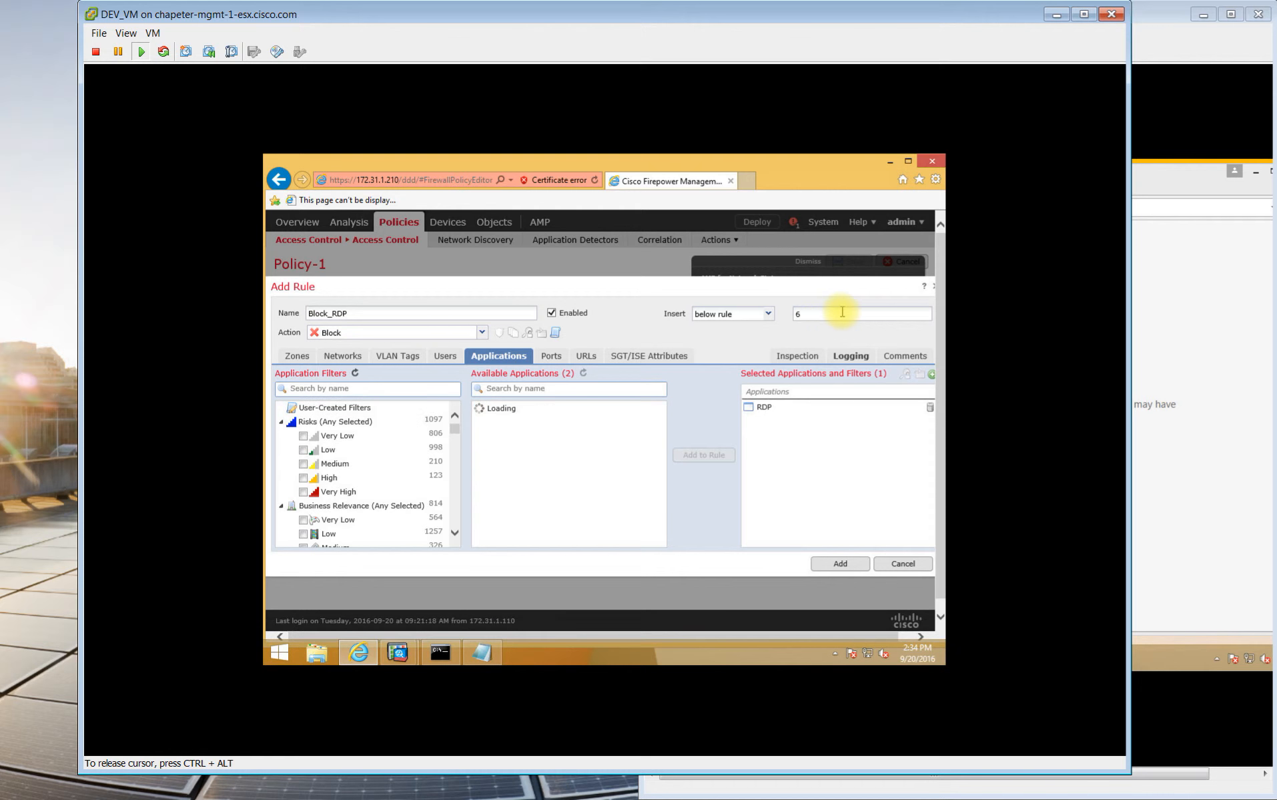
Insert Block_RDP above rule 1 and add it to Policy-1.
{"action": "left_click", "coordinate": [813, 313]}
{"action": "type", "text": "1"}
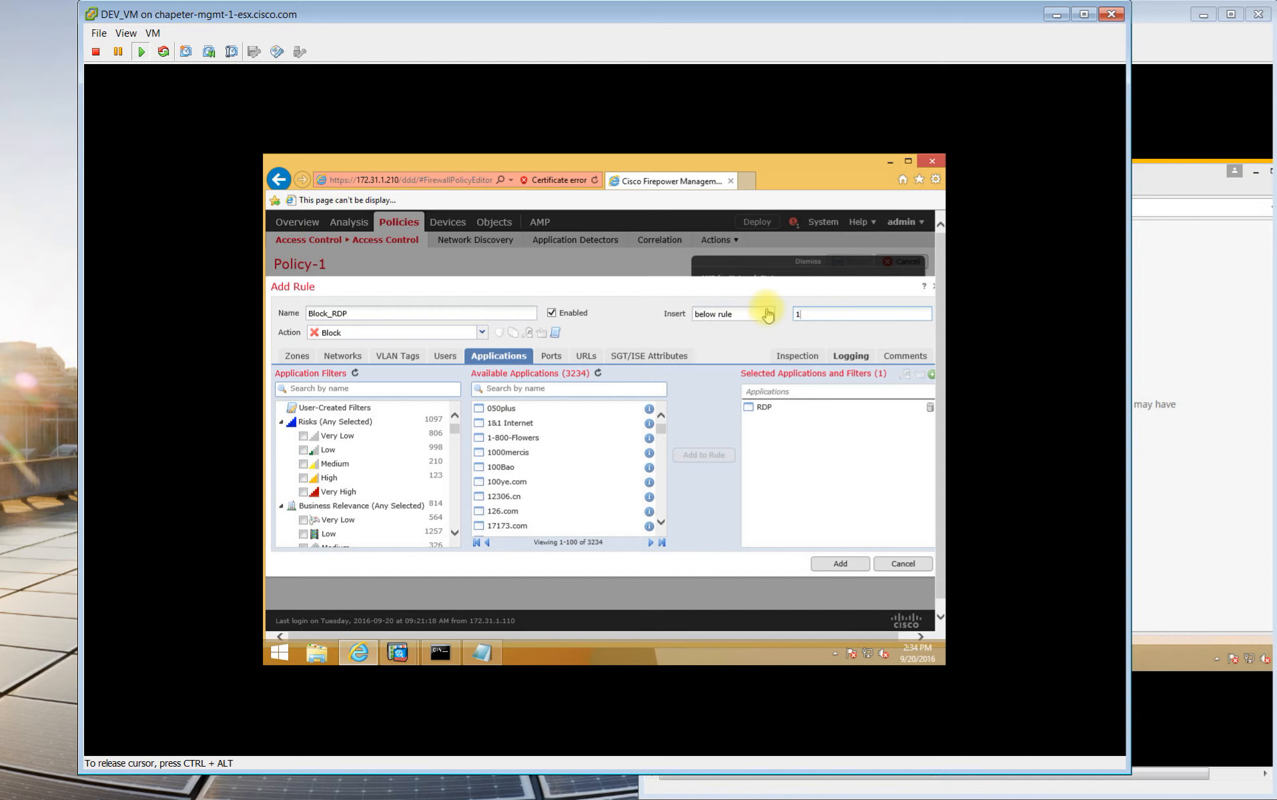
{"action": "left_click", "coordinate": [765, 313]}
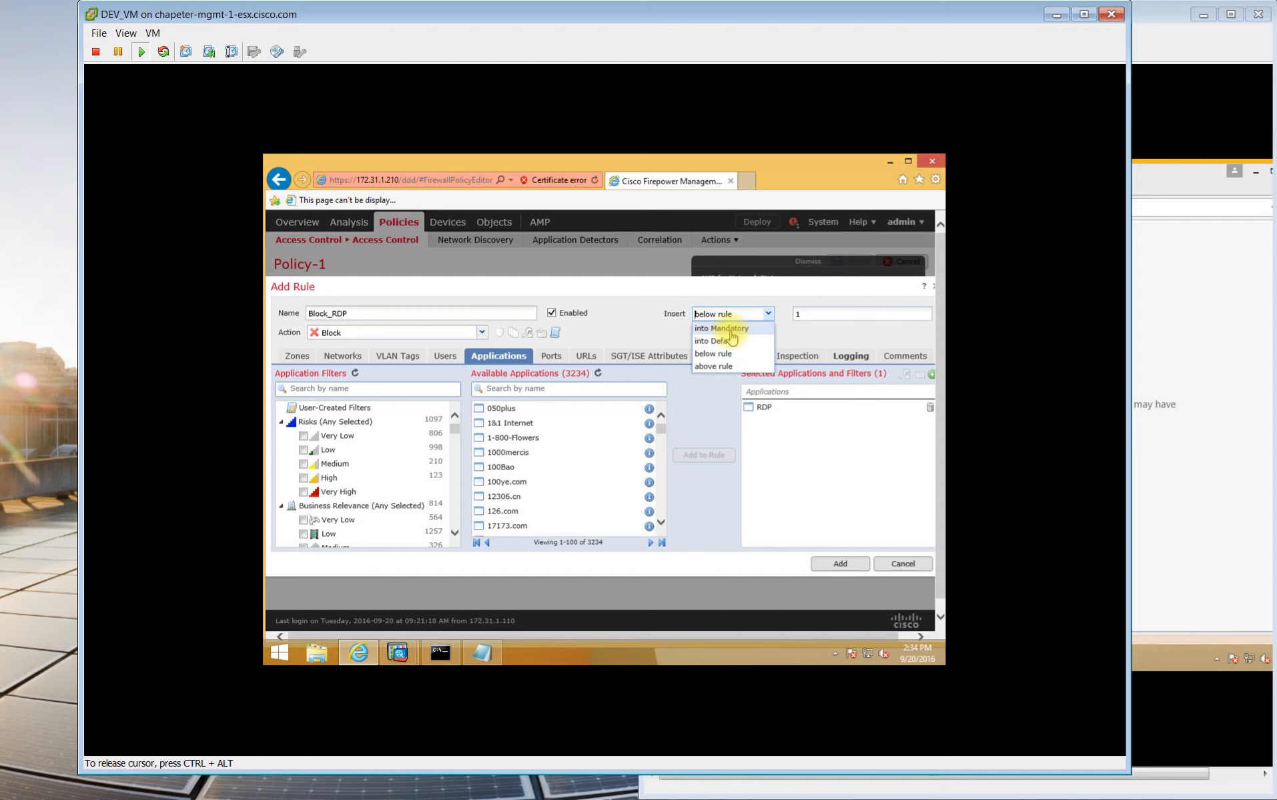
{"action": "left_click", "coordinate": [732, 367]}
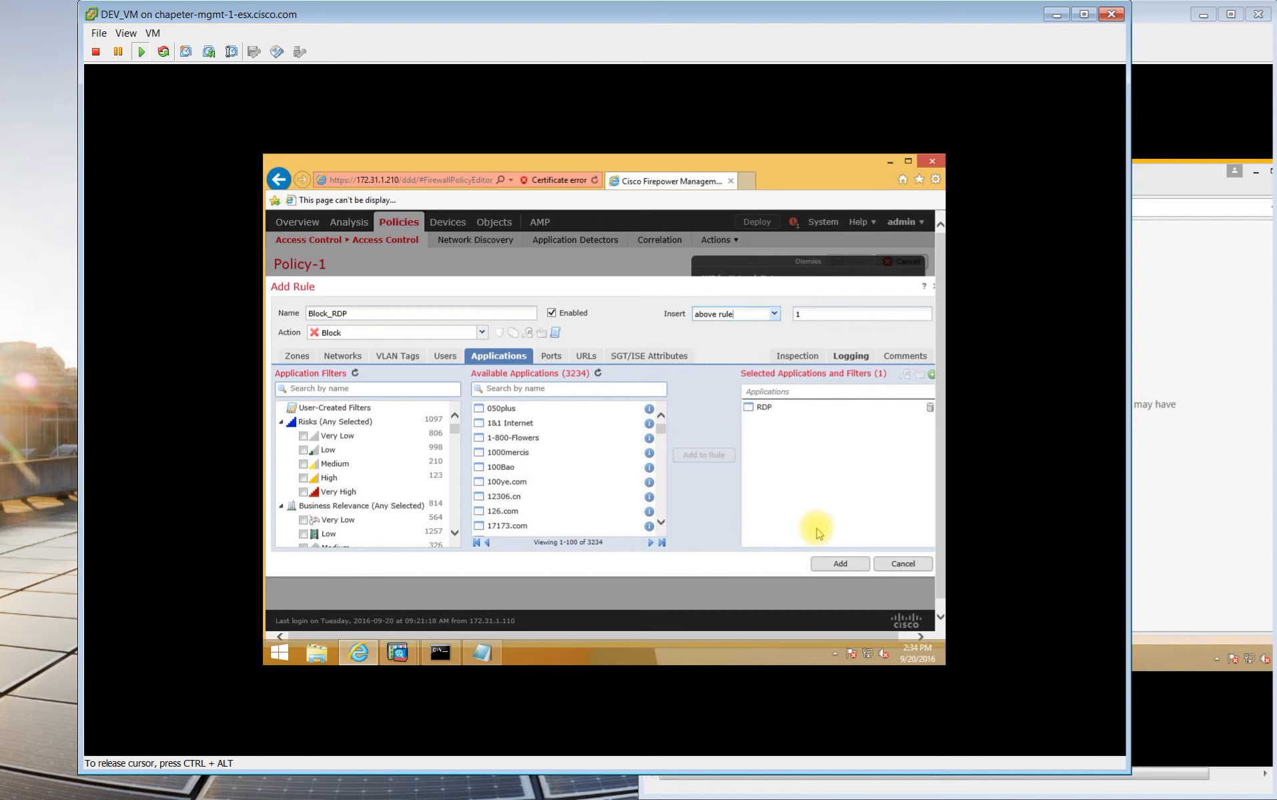
{"action": "left_click", "coordinate": [828, 564]}
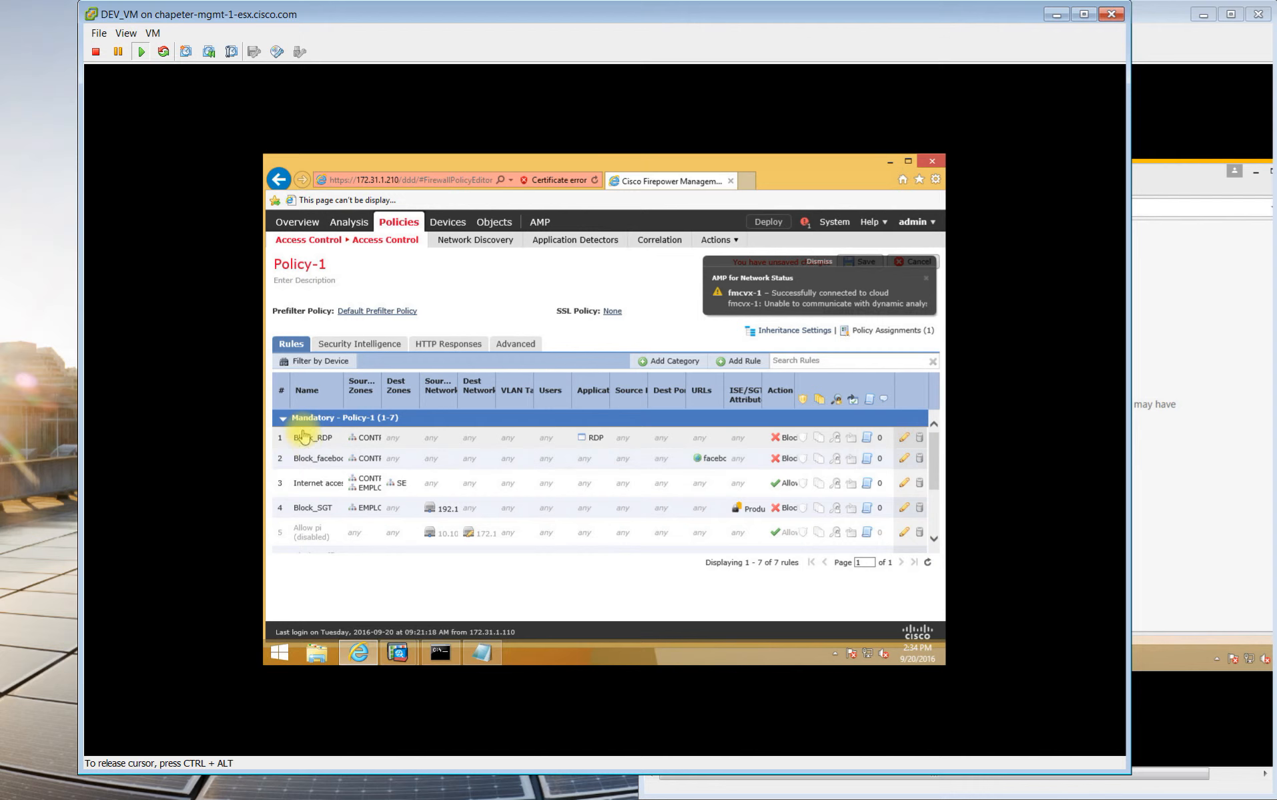
Move the Internet access rule below Block_SGT and save Policy-1.
{"action": "left_click_drag", "start_coordinate": [337, 488], "coordinate": [339, 522]}
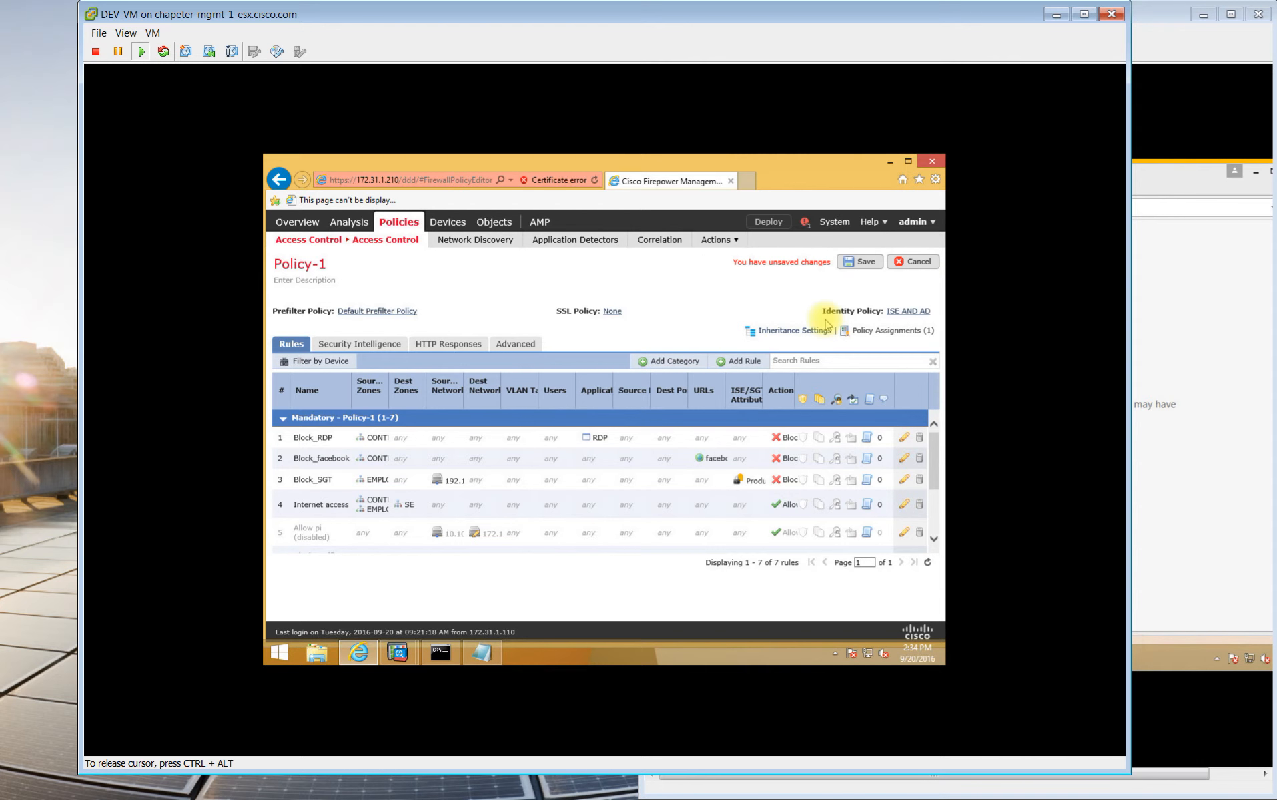
{"action": "left_click", "coordinate": [861, 261]}
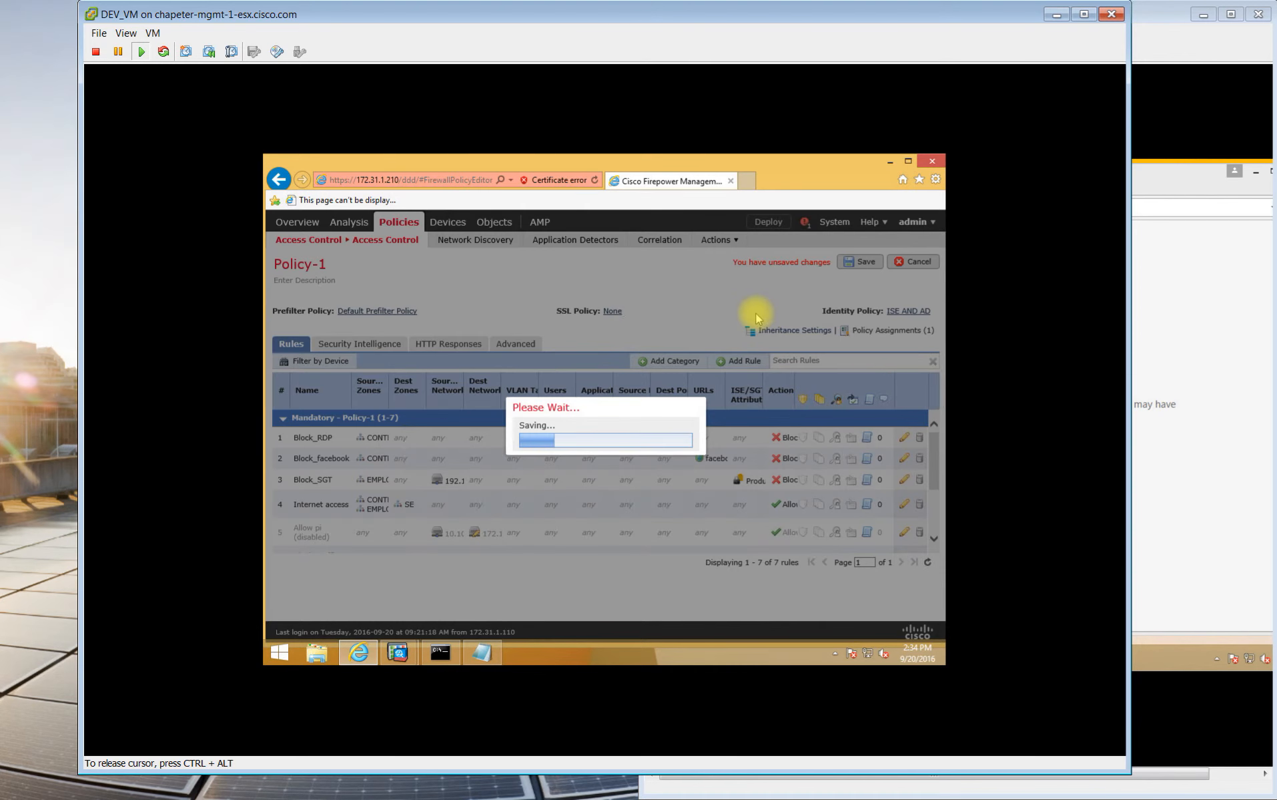
Deploy Policy-1 to vFTD-1 and check the deployment progress.
{"action": "left_click", "coordinate": [771, 224]}
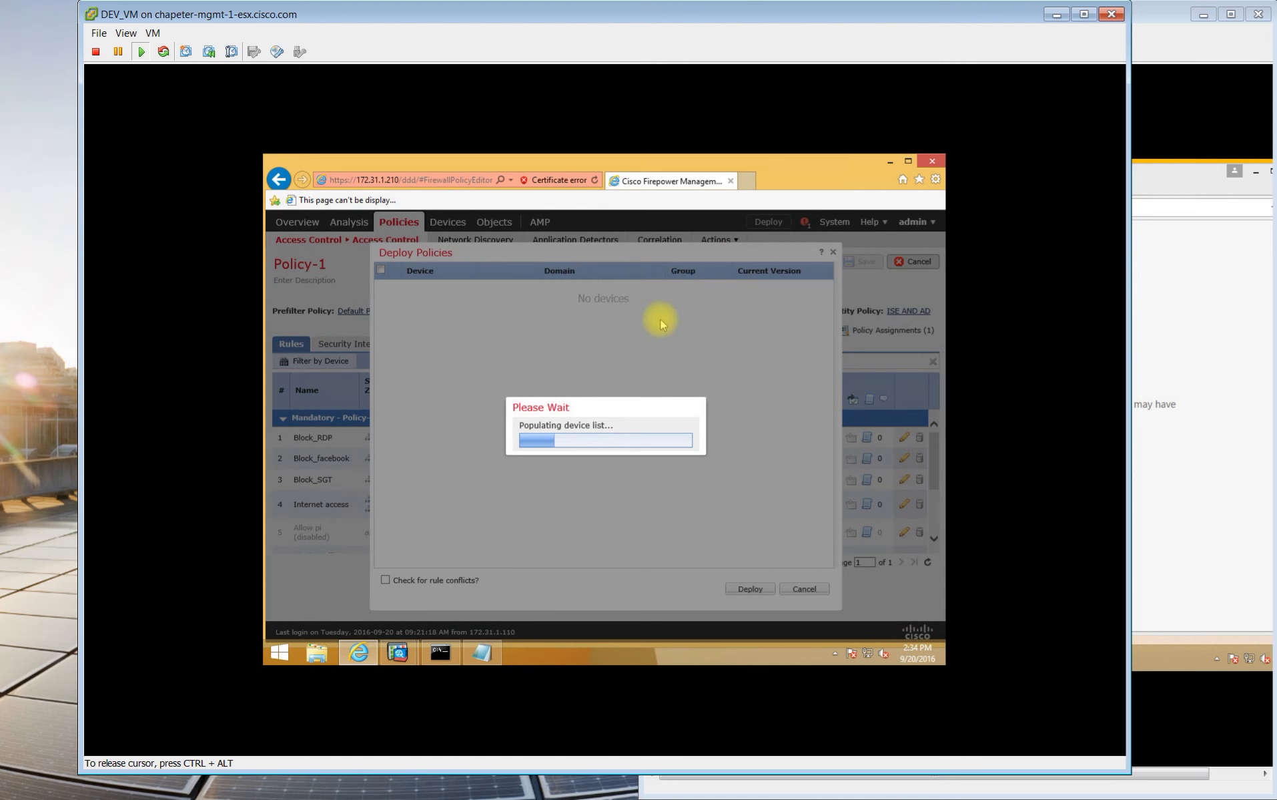
{"action": "left_click", "coordinate": [382, 289]}
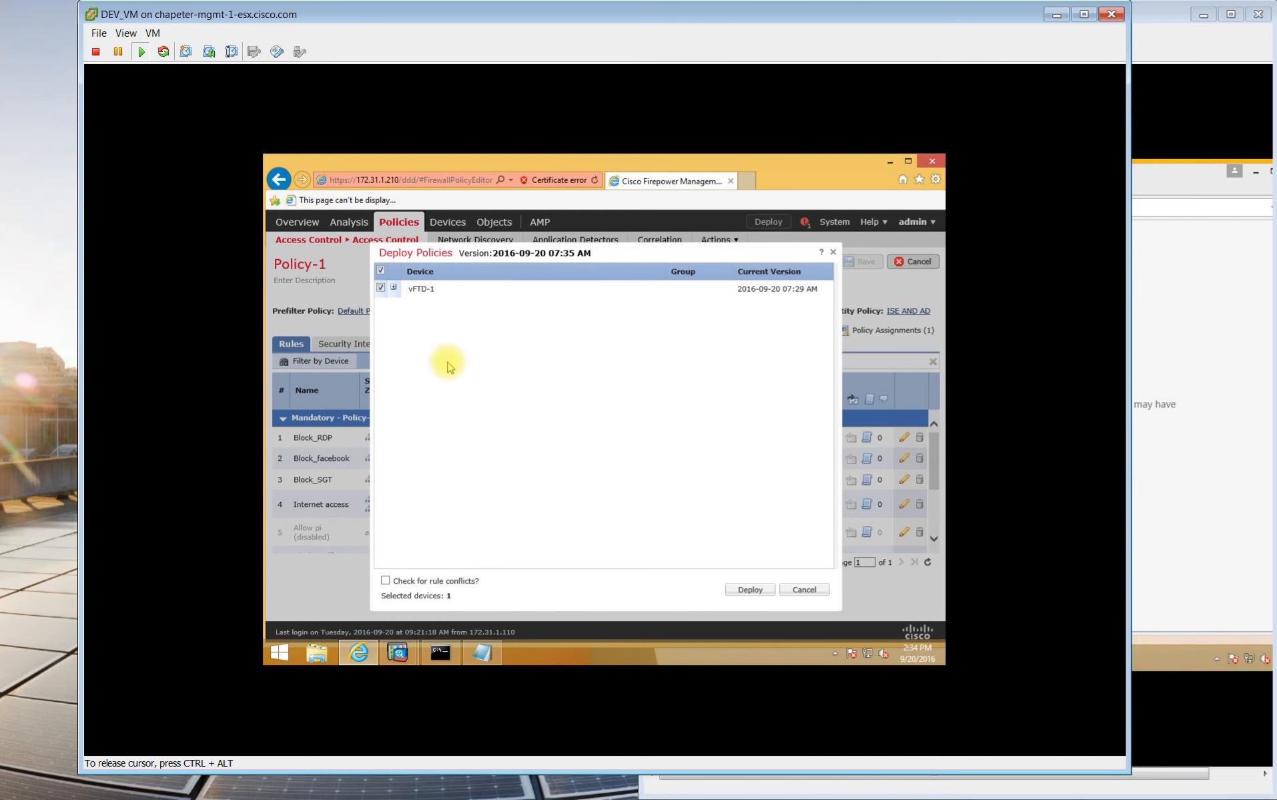
{"action": "left_click", "coordinate": [742, 590]}
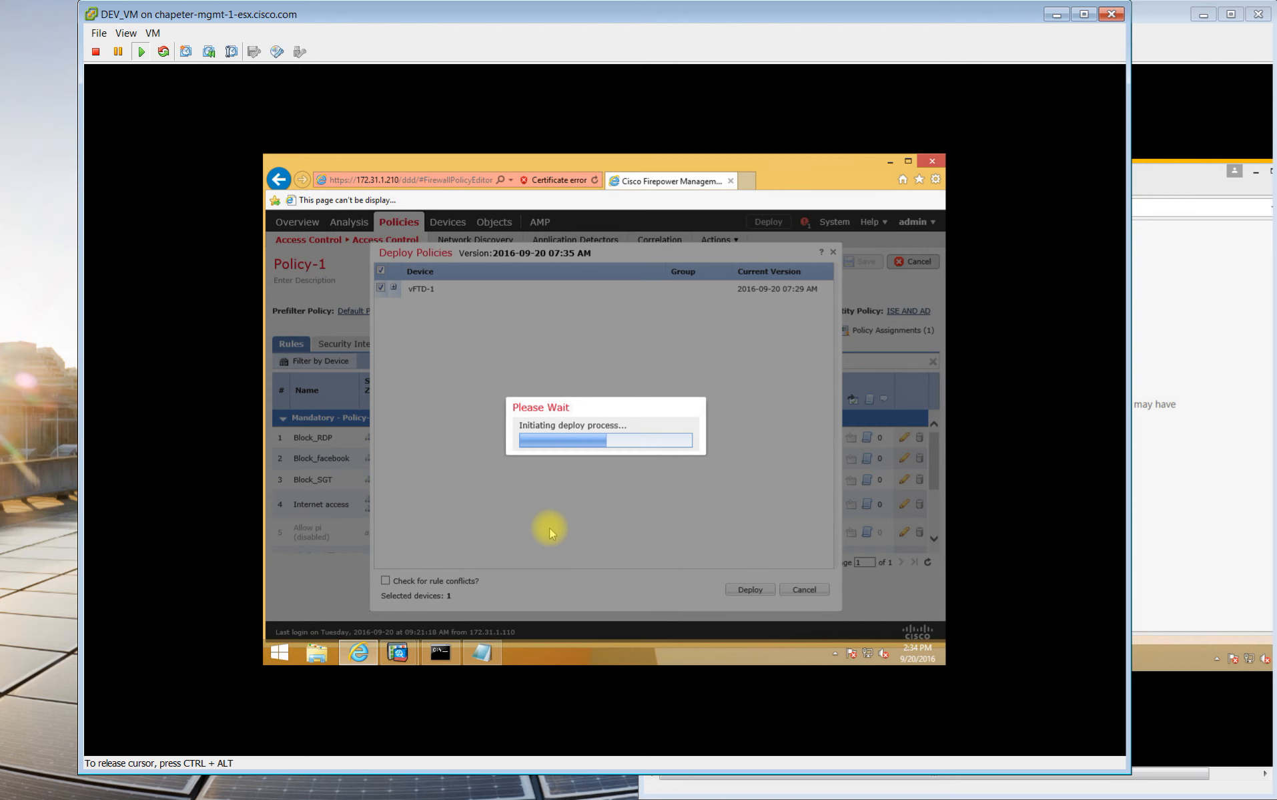
{"action": "left_click", "coordinate": [809, 223]}
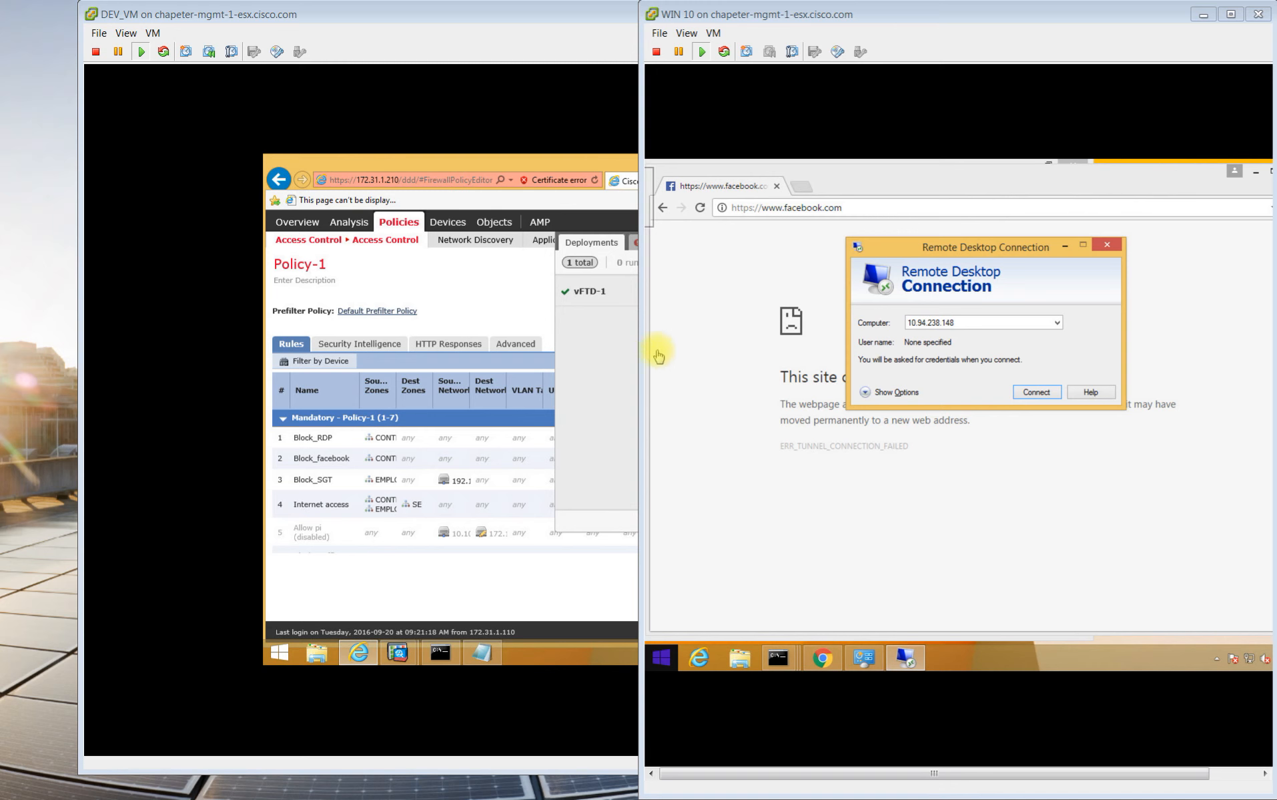
Retry the Remote Desktop connection to 10.94.238.148 from the Windows 10 machine, then return to Firepower.
{"action": "left_click", "coordinate": [478, 304]}
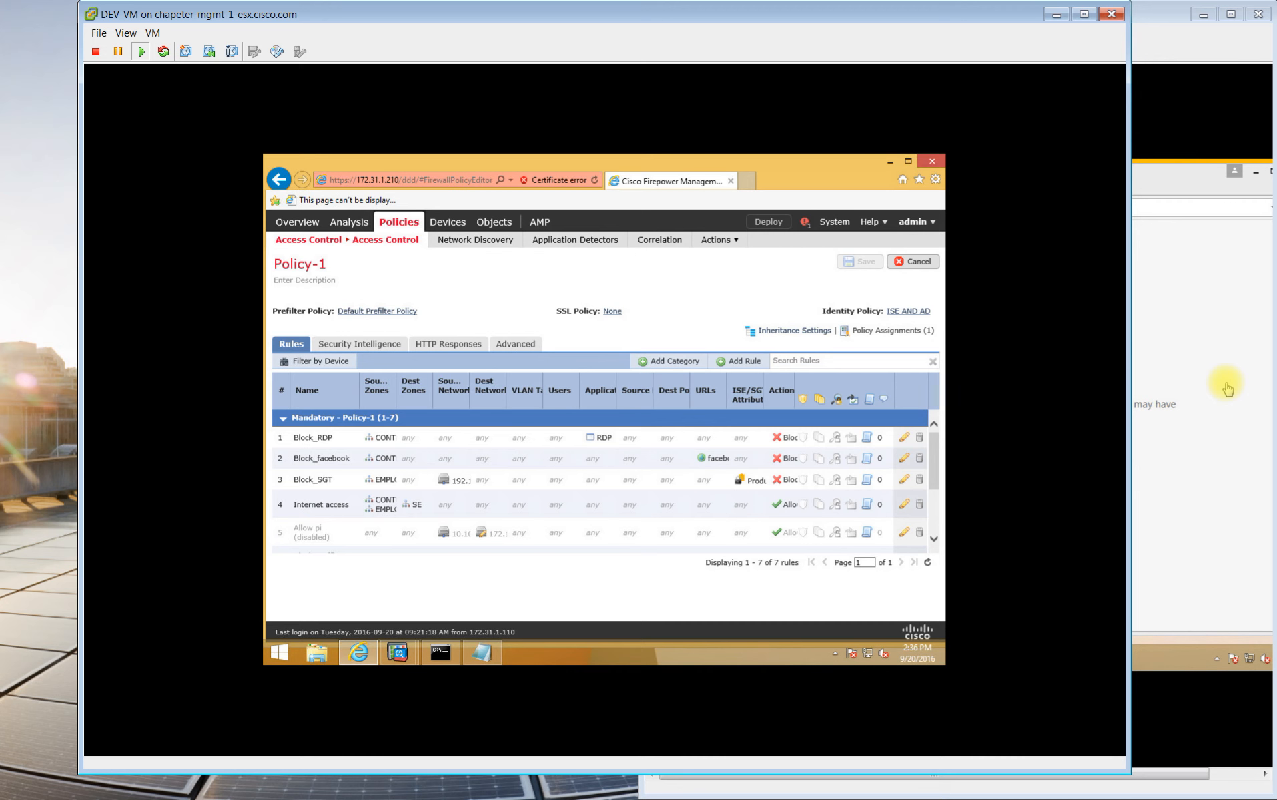
{"action": "left_click", "coordinate": [1228, 389]}
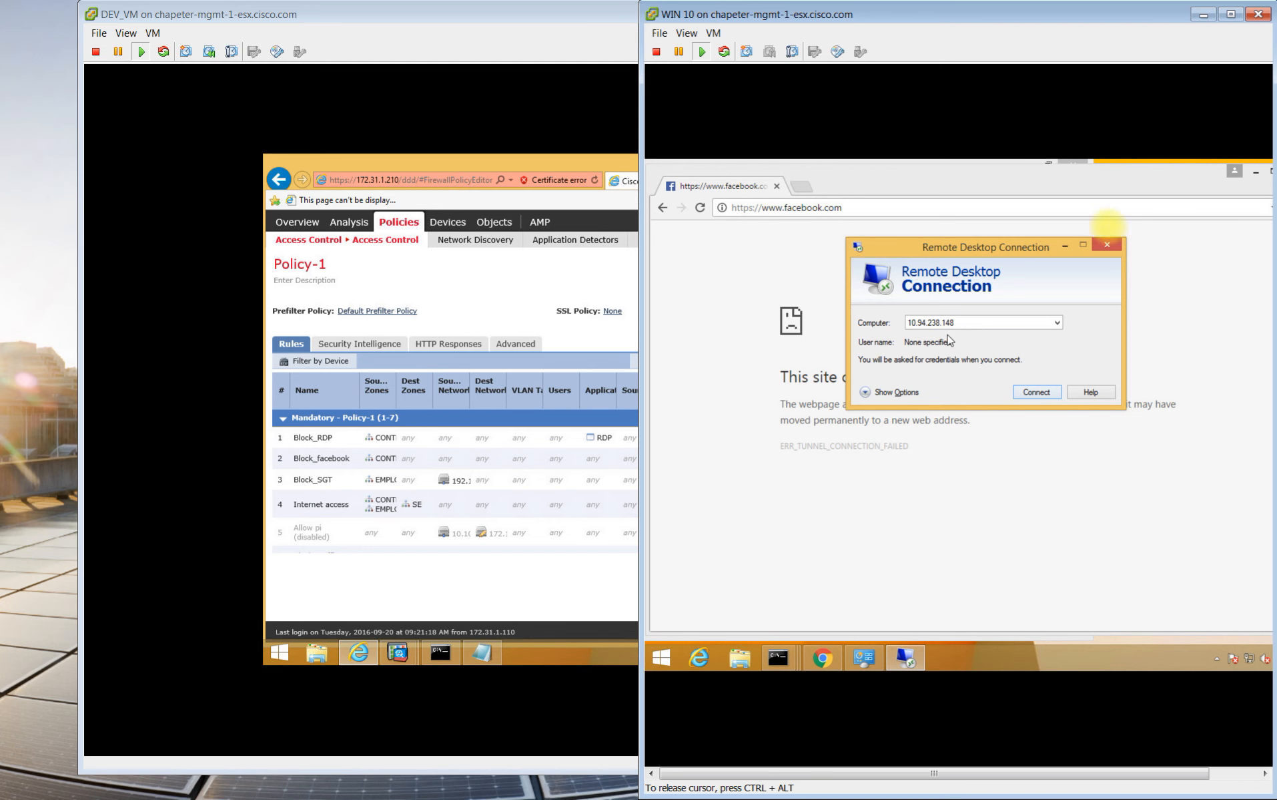
{"action": "left_click", "coordinate": [1026, 395]}
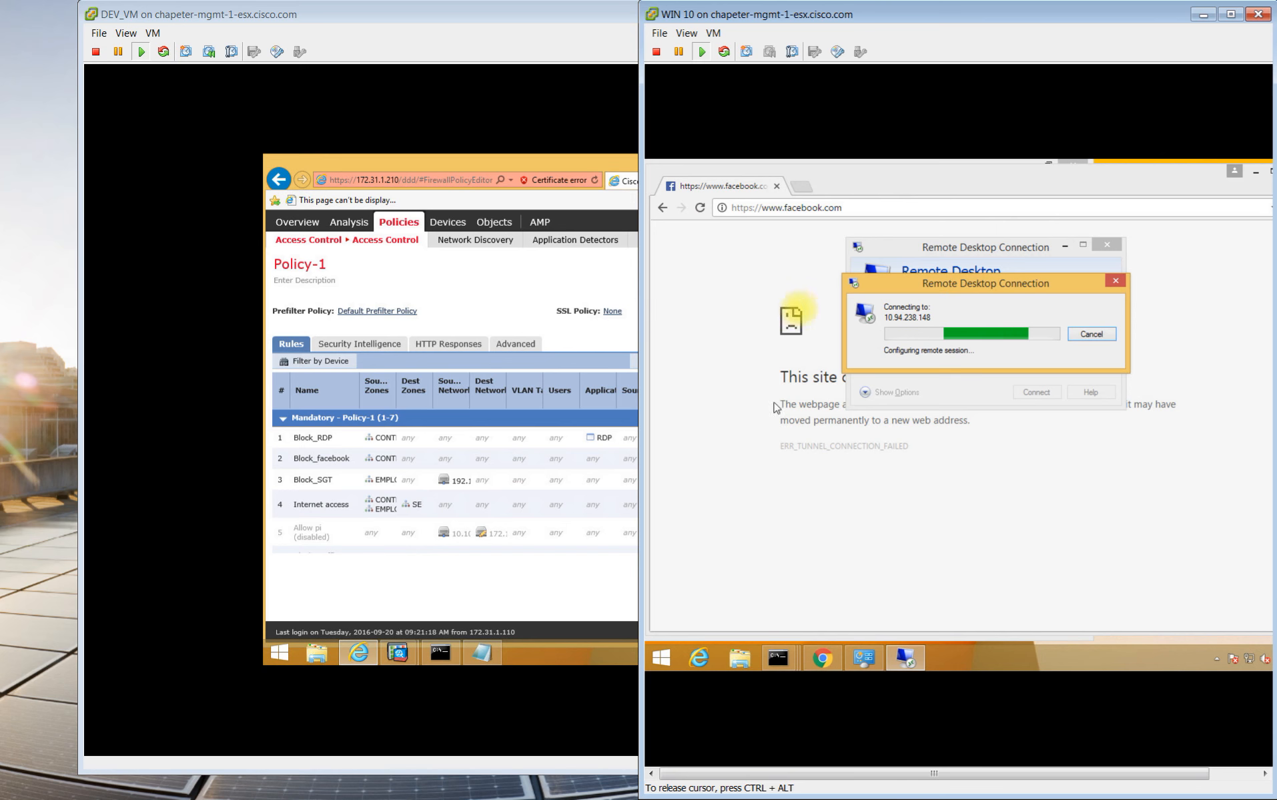
{"action": "left_click", "coordinate": [461, 287]}
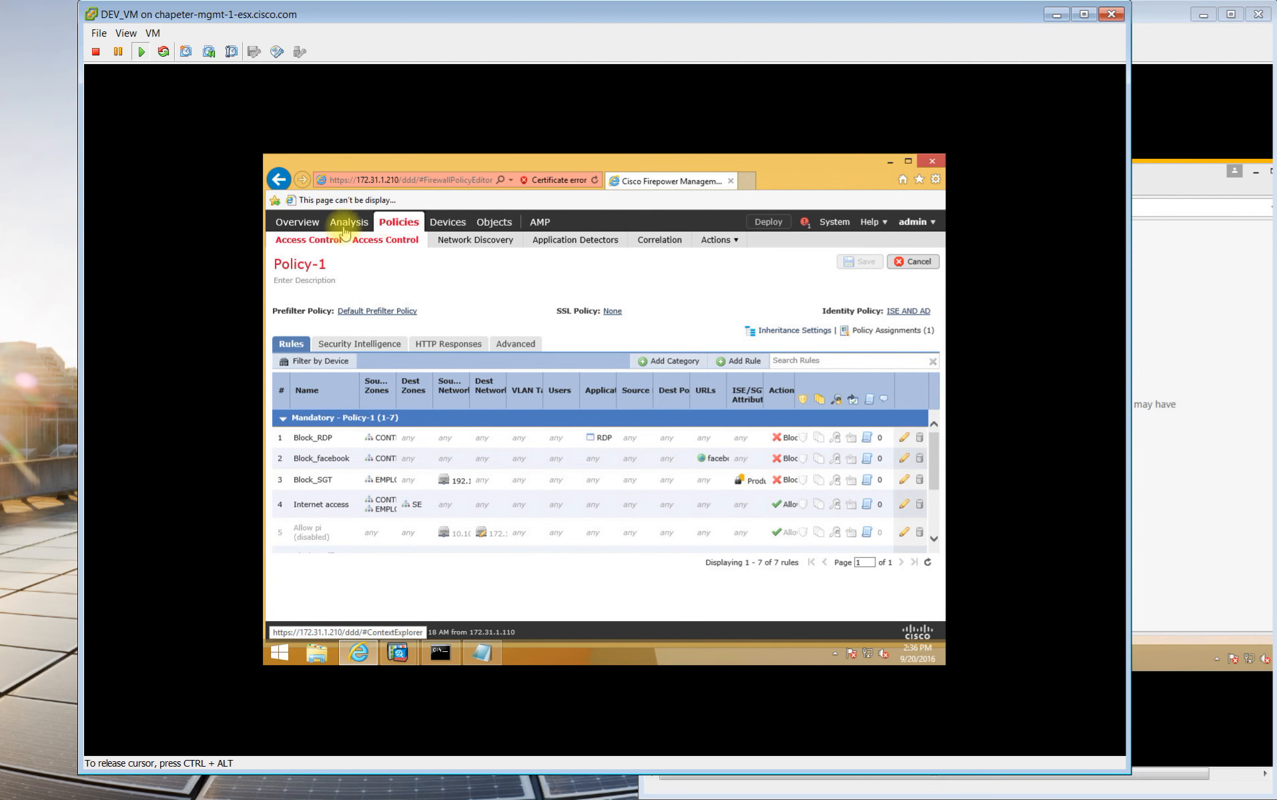
Open Connection Events and scroll right to see the blocked RDP connections to 10.94.238.148 on 3389/tcp.
{"action": "mouse_move", "coordinate": [344, 228]}
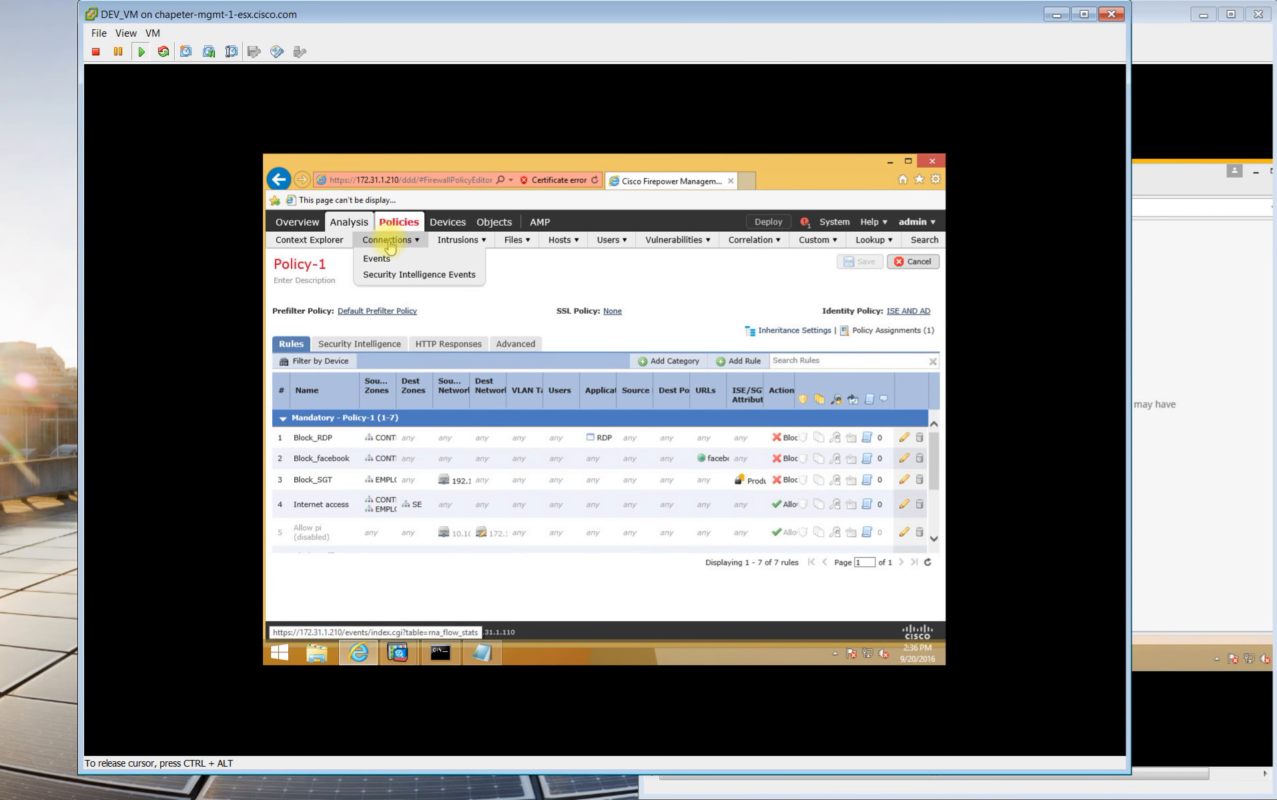
{"action": "left_click", "coordinate": [386, 262]}
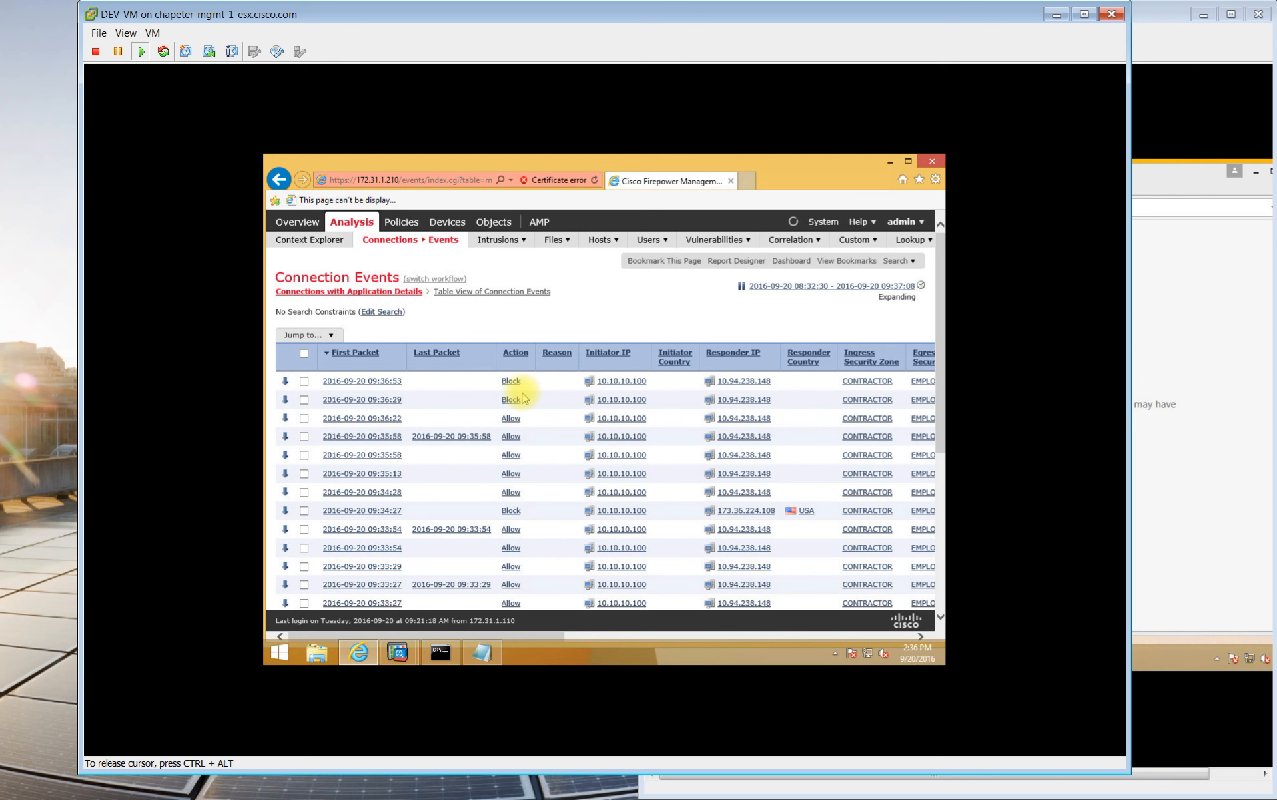
{"action": "left_click_drag", "start_coordinate": [554, 632], "coordinate": [645, 641]}
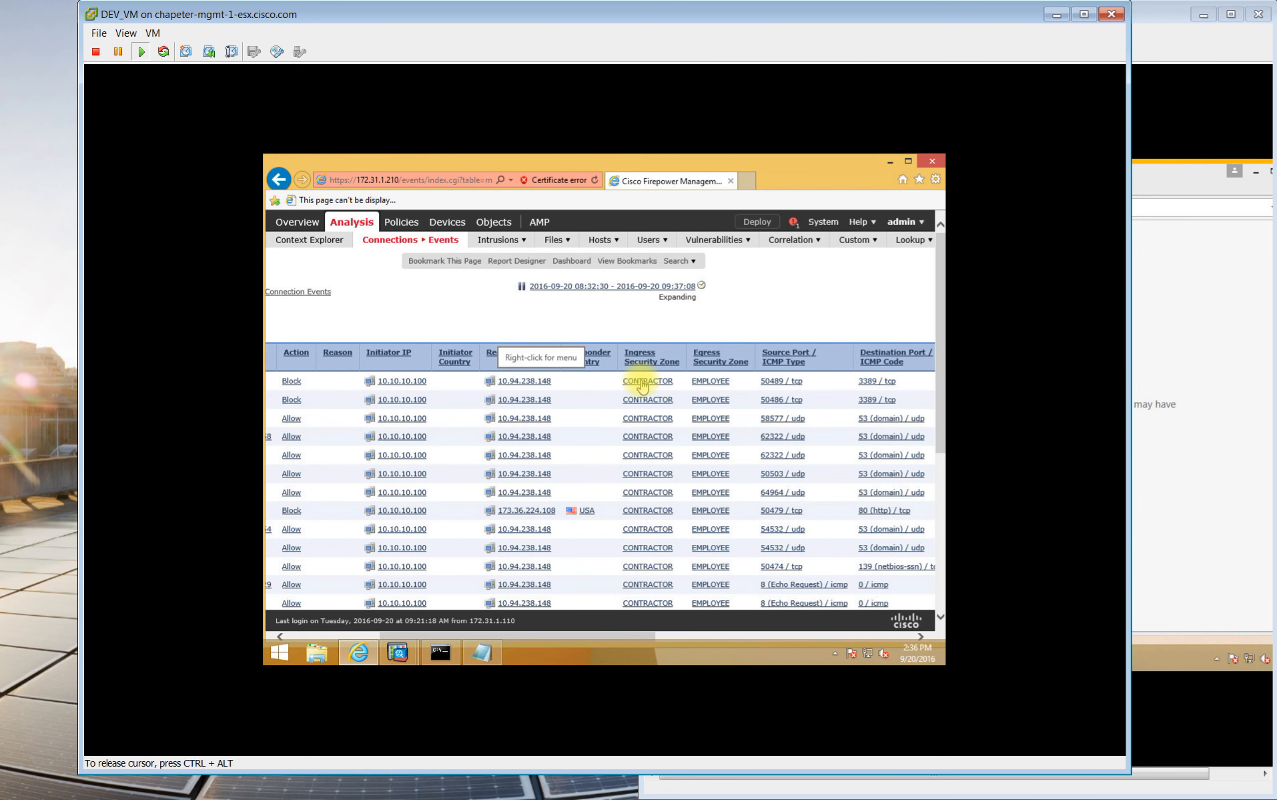
{"action": "left_click_drag", "start_coordinate": [581, 632], "coordinate": [695, 630]}
{"action": "left_click_drag", "start_coordinate": [714, 629], "coordinate": [732, 630]}
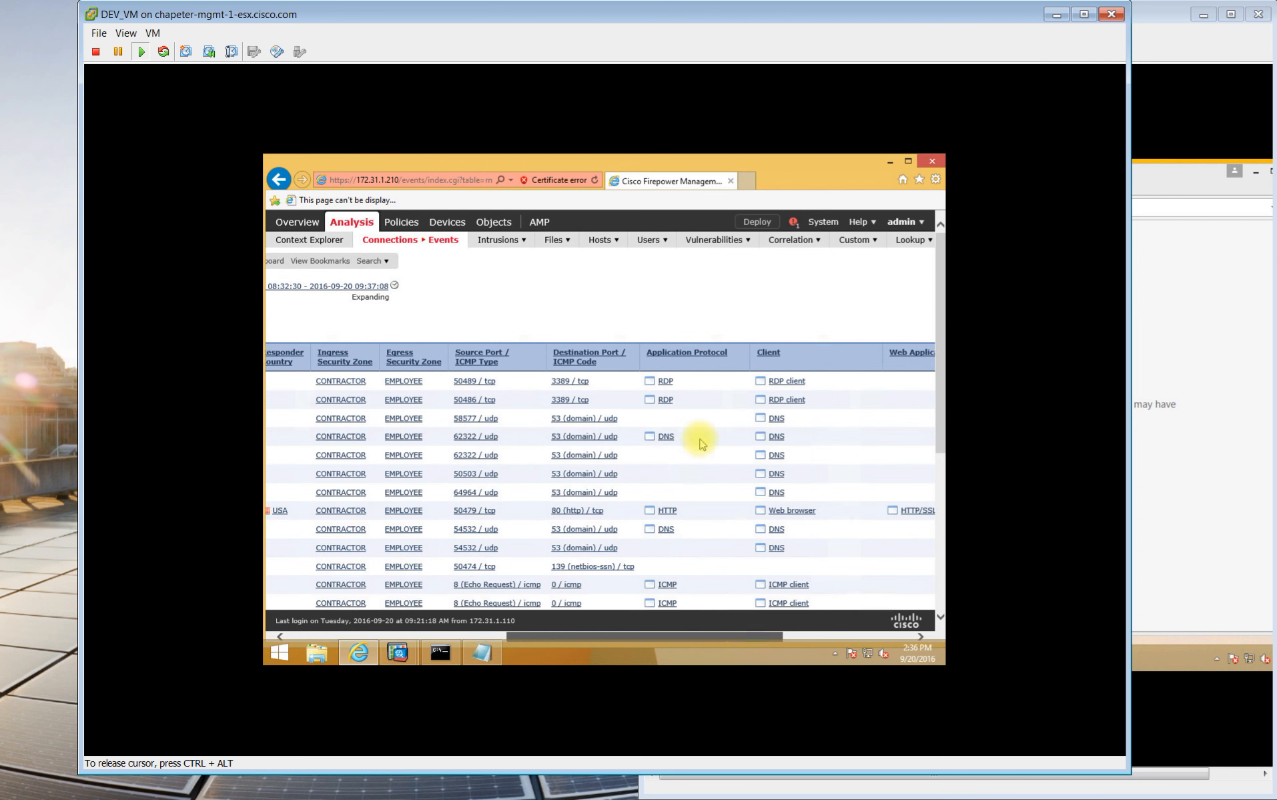